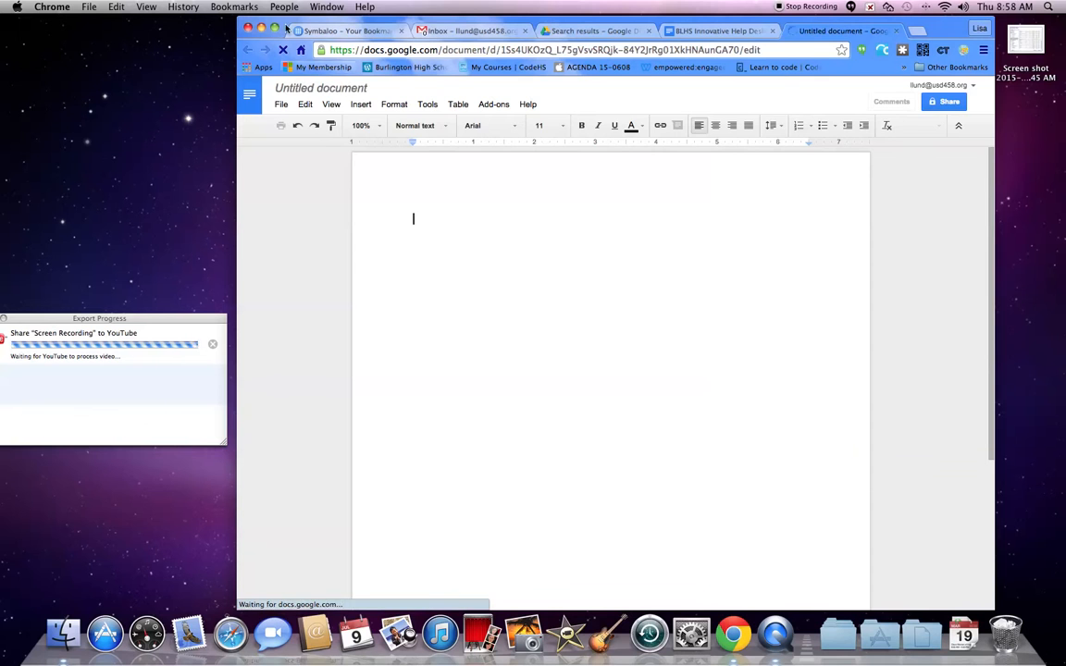
# - Rename the document as Coding Syllabus
pyautogui.click(313, 90)
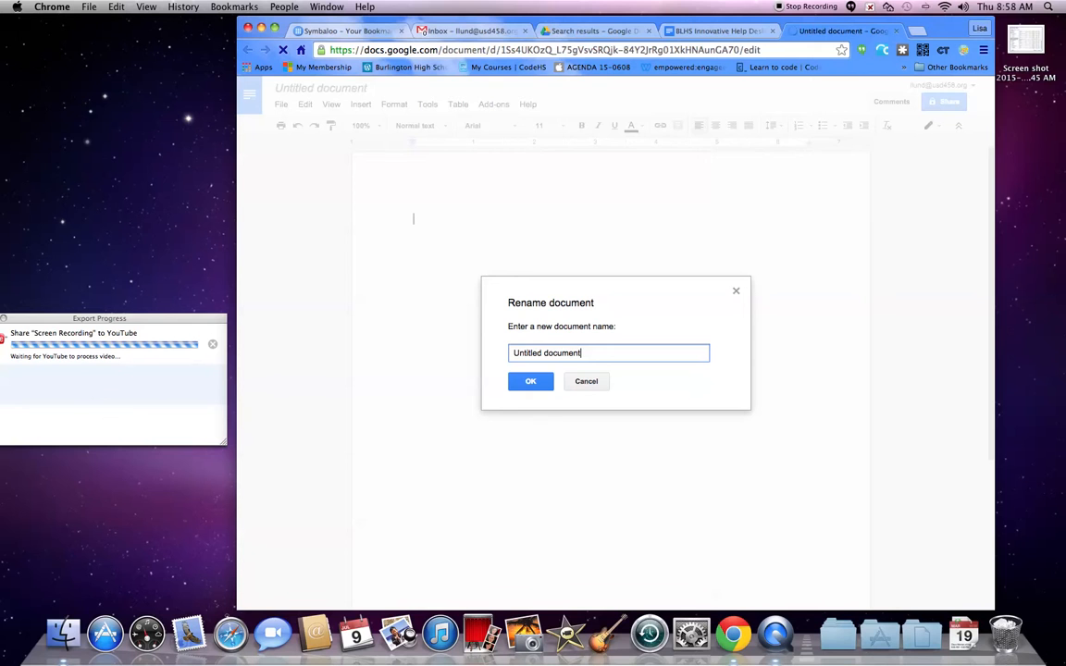
pyautogui.press('super+a')
pyautogui.write('Cod')
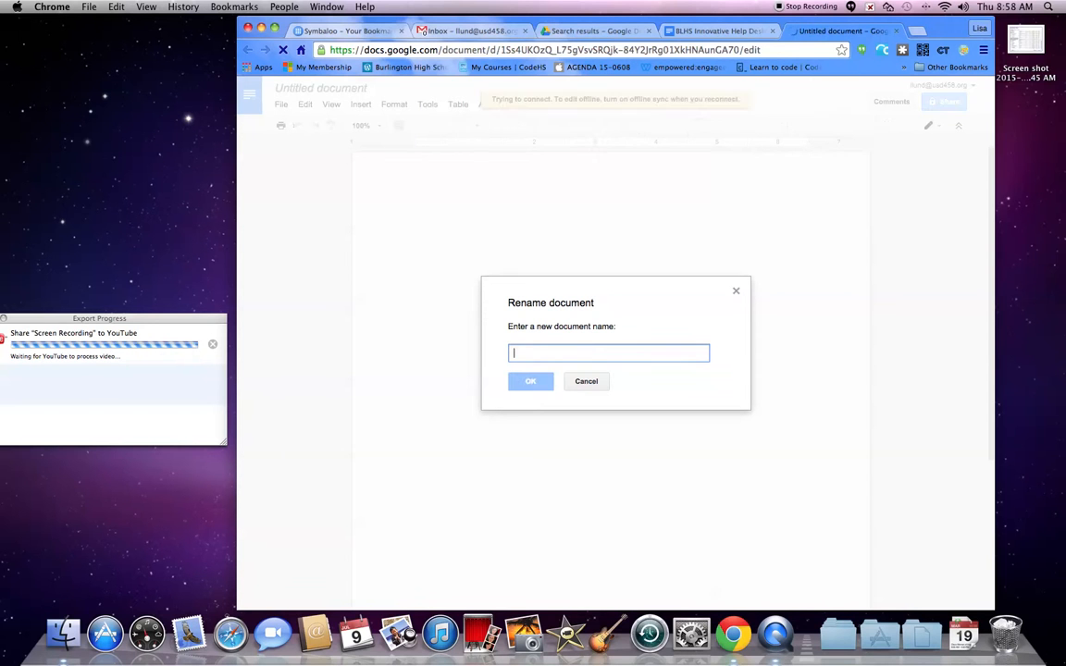
pyautogui.write('ing Syll')
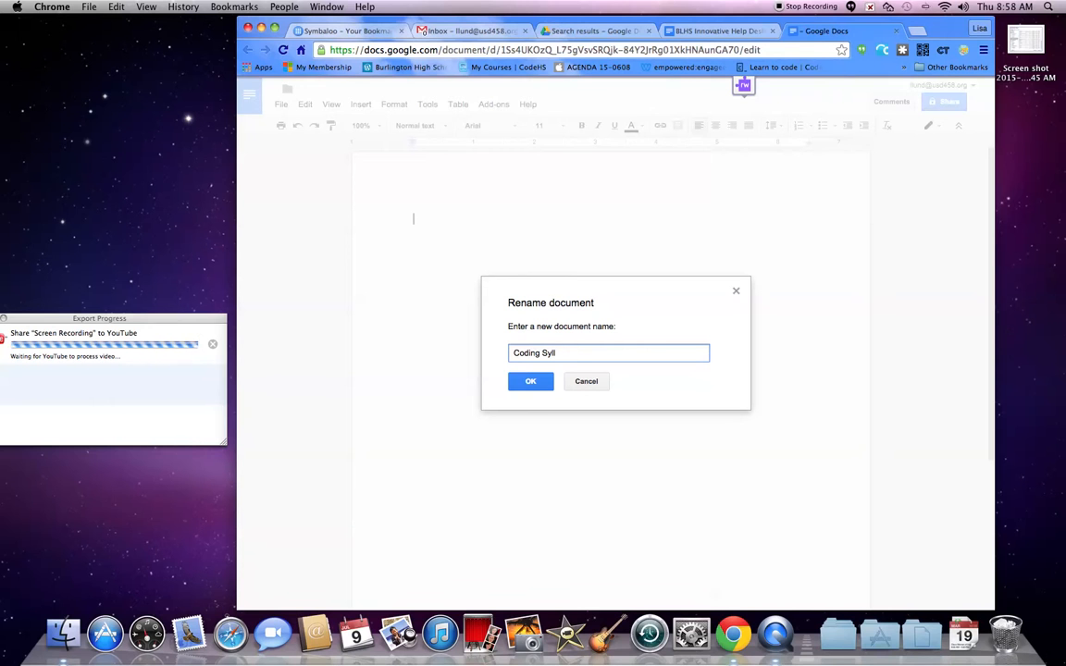
pyautogui.write('abus')
pyautogui.click(539, 381)
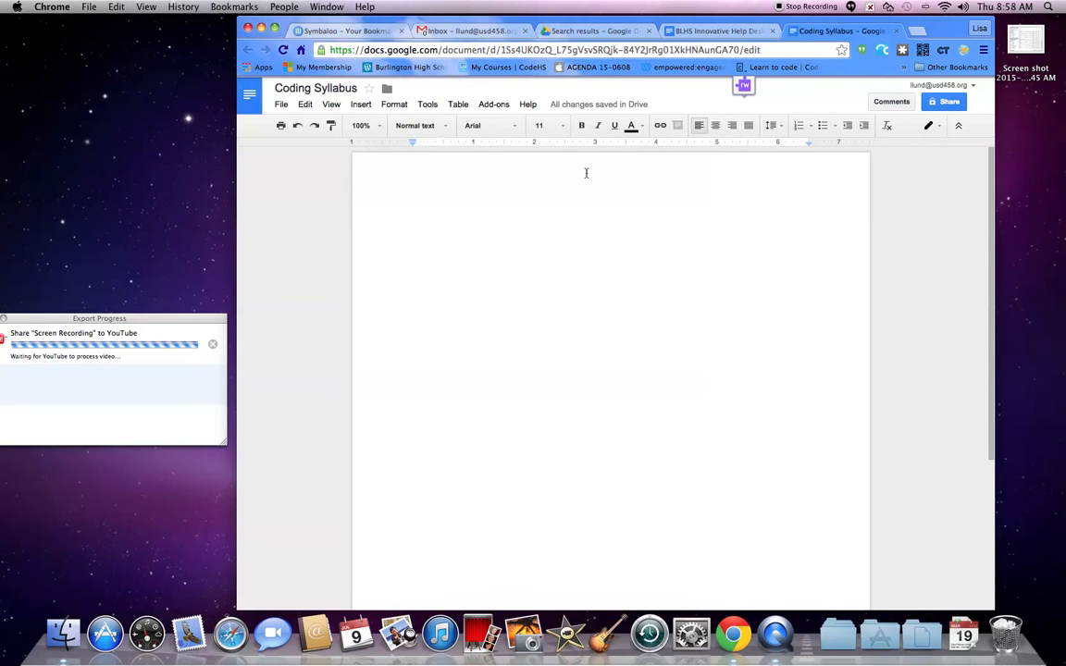
# - Add the centered title line "Syllabus for Coding Class" and left-align the following new line
pyautogui.click(715, 127)
pyautogui.write('Sy')
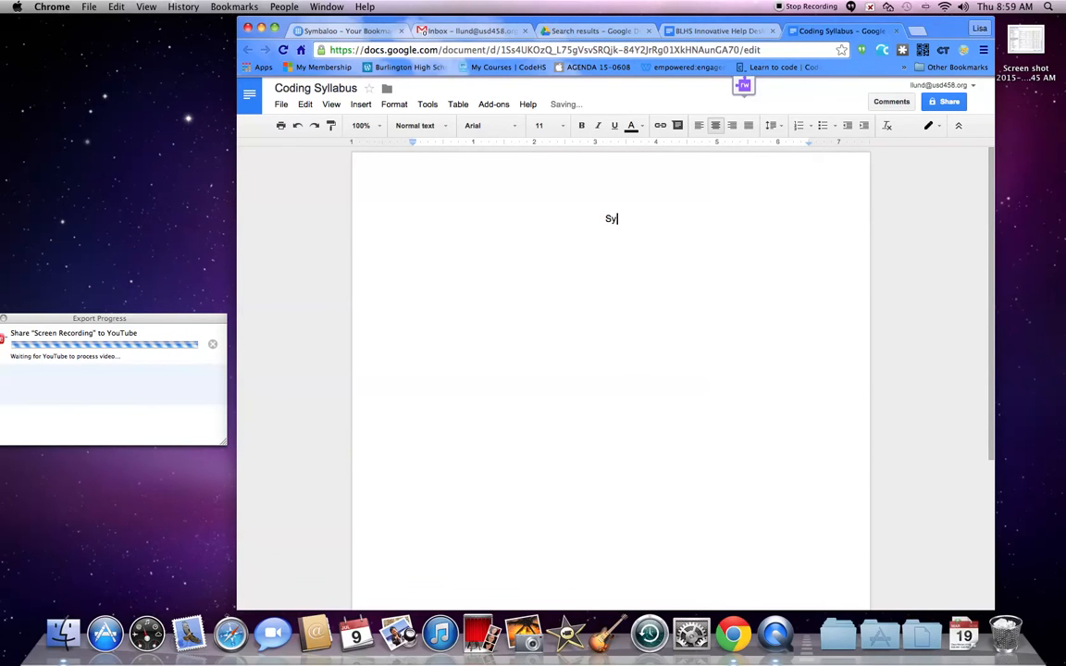
pyautogui.write('llabus for ')
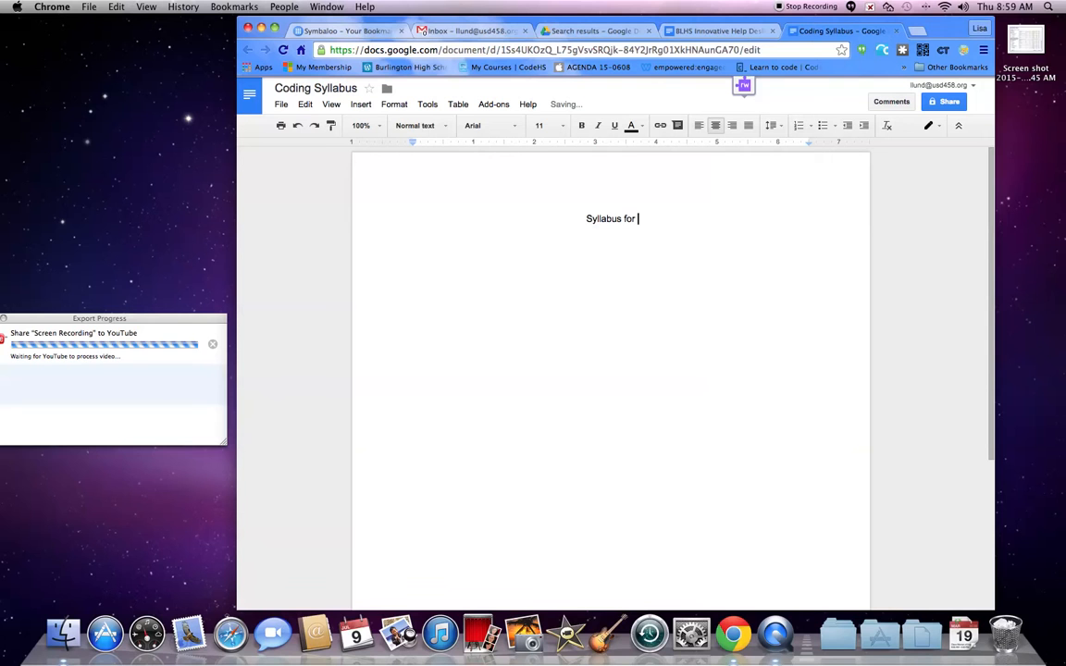
pyautogui.write('Codi')
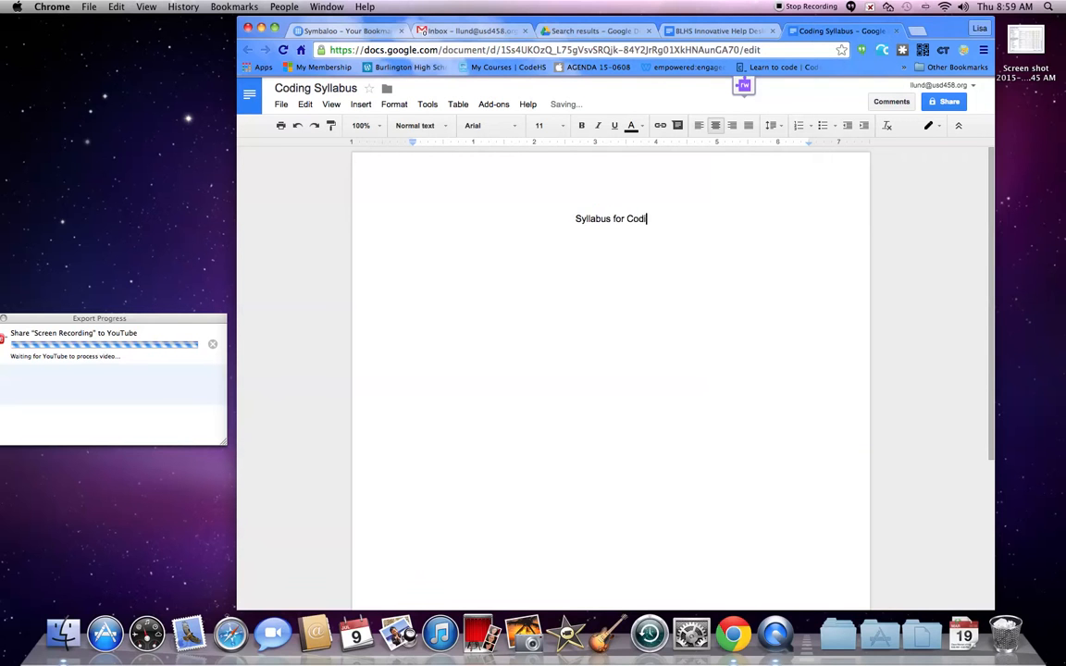
pyautogui.write('ng Class')
pyautogui.press('Return')
pyautogui.click(698, 129)
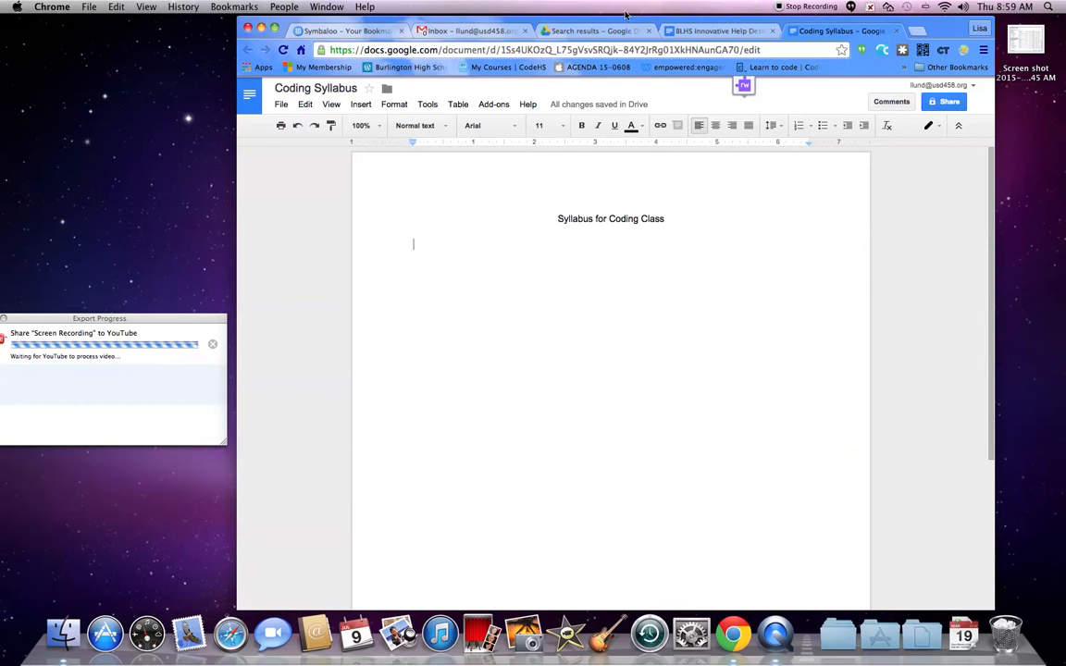
# - Add a Heading 1 "Introduction" followed by a normal-text line "Welcome to"
pyautogui.click(447, 128)
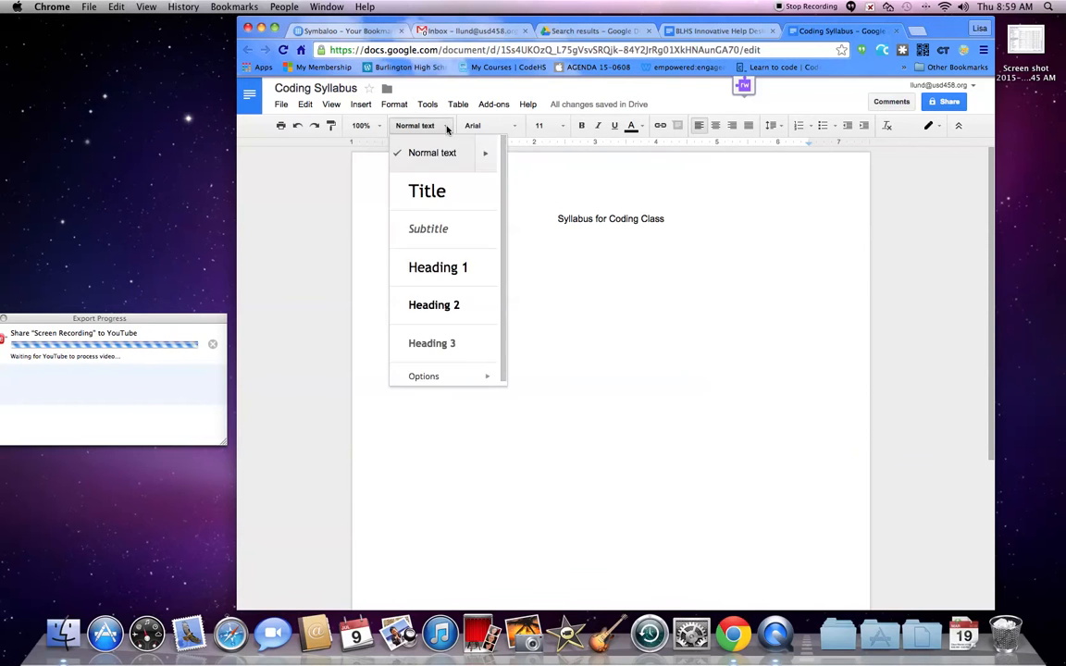
pyautogui.click(445, 268)
pyautogui.write('Introduction')
pyautogui.press('Return')
pyautogui.write('Welcome to')
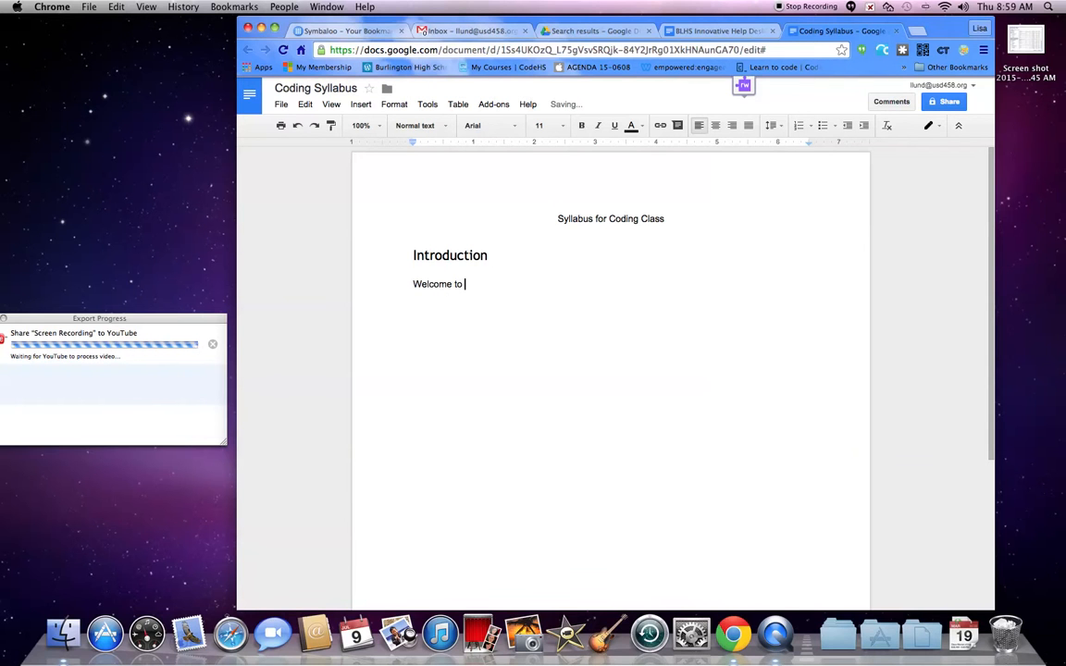
pyautogui.press('Return')
# - Add a Heading 1 "Classroom Procedures" on the next line
pyautogui.click(447, 130)
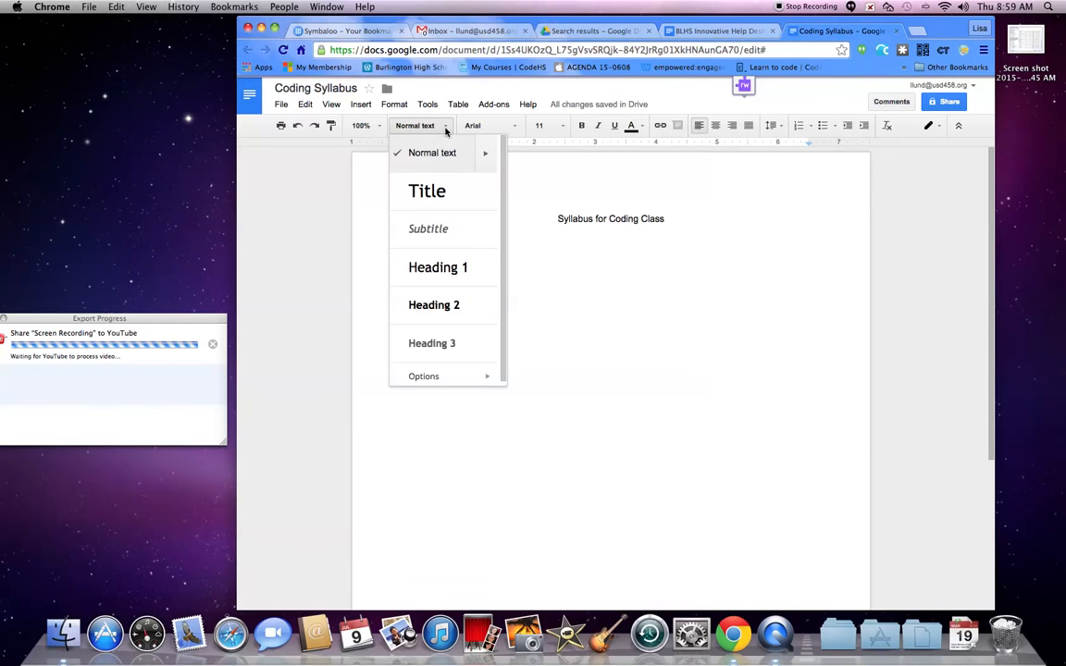
pyautogui.click(455, 274)
pyautogui.write('Classroom Procedures')
pyautogui.press('Return')
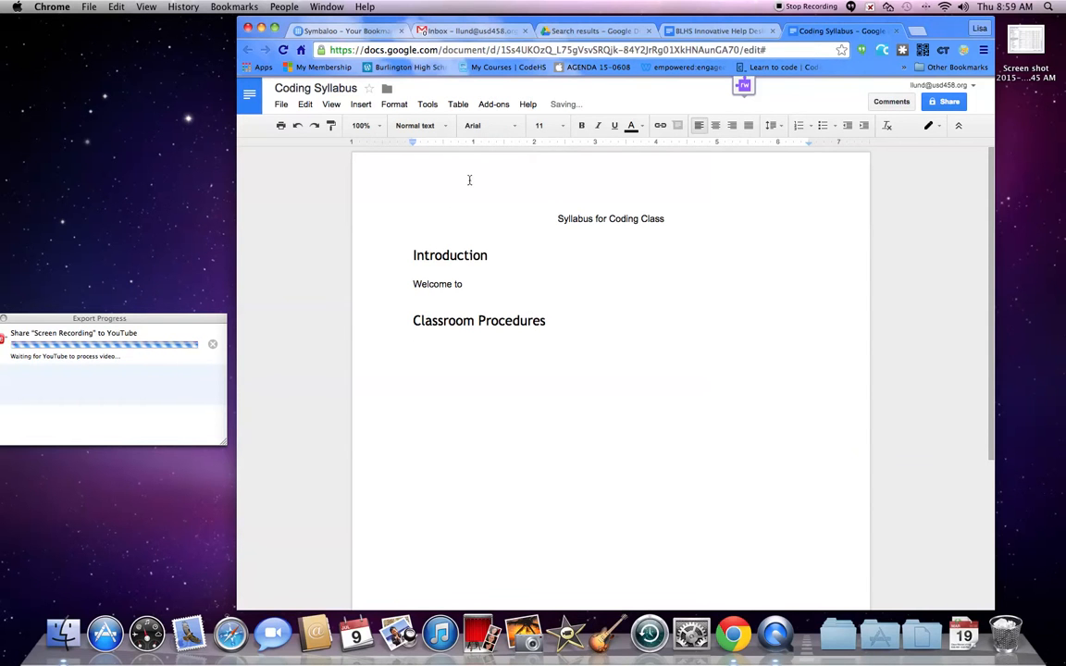
# - Add a Heading 2 "Tardy Policy" below Classroom Procedures
pyautogui.click(449, 128)
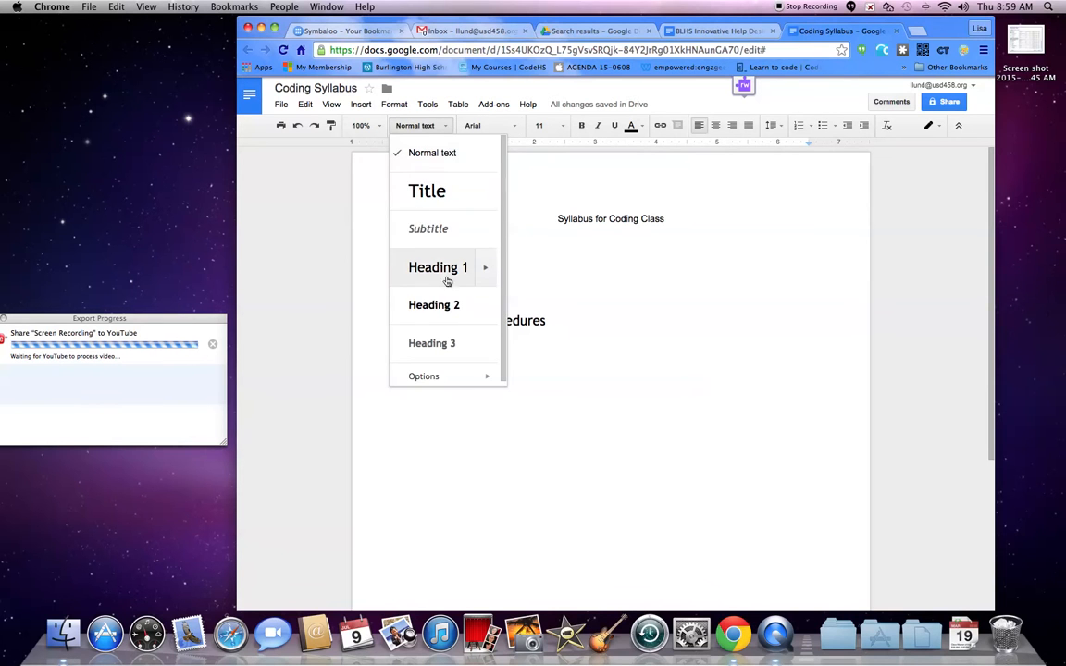
pyautogui.click(445, 306)
pyautogui.write('Tardy Ppolic')
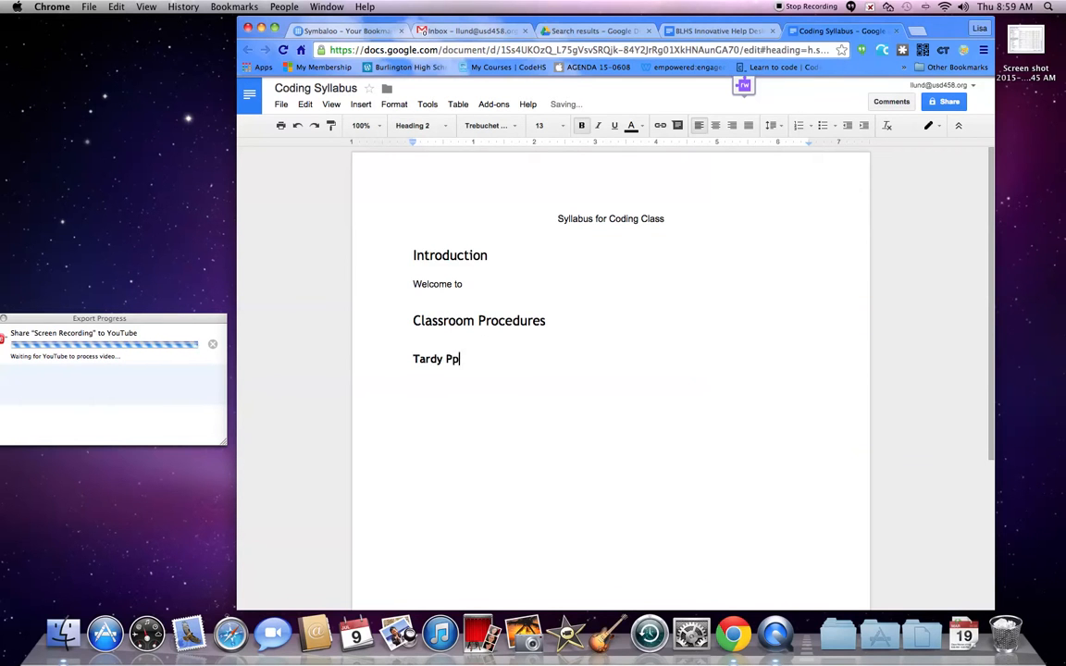
pyautogui.press('BackSpace')
pyautogui.press('BackSpace')
pyautogui.press('BackSpace')
pyautogui.press('BackSpace')
pyautogui.press('BackSpace')
pyautogui.press('BackSpace')
pyautogui.write('Policy')
pyautogui.press('Return')
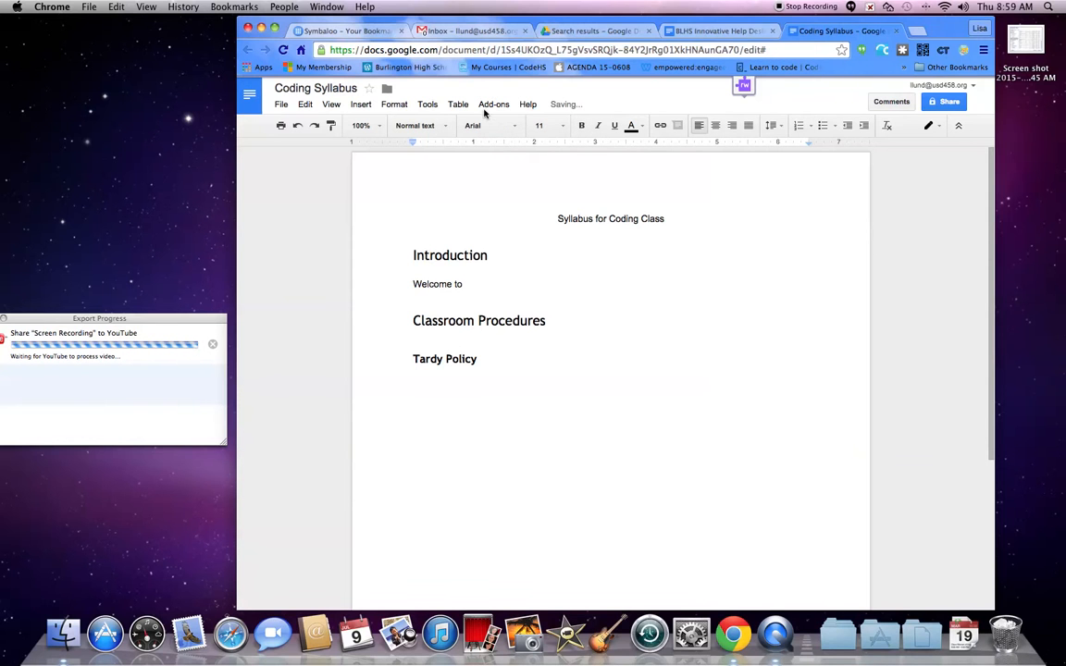
# - Add a Heading 2 "Absent Policy" below Tardy Policy
pyautogui.click(445, 126)
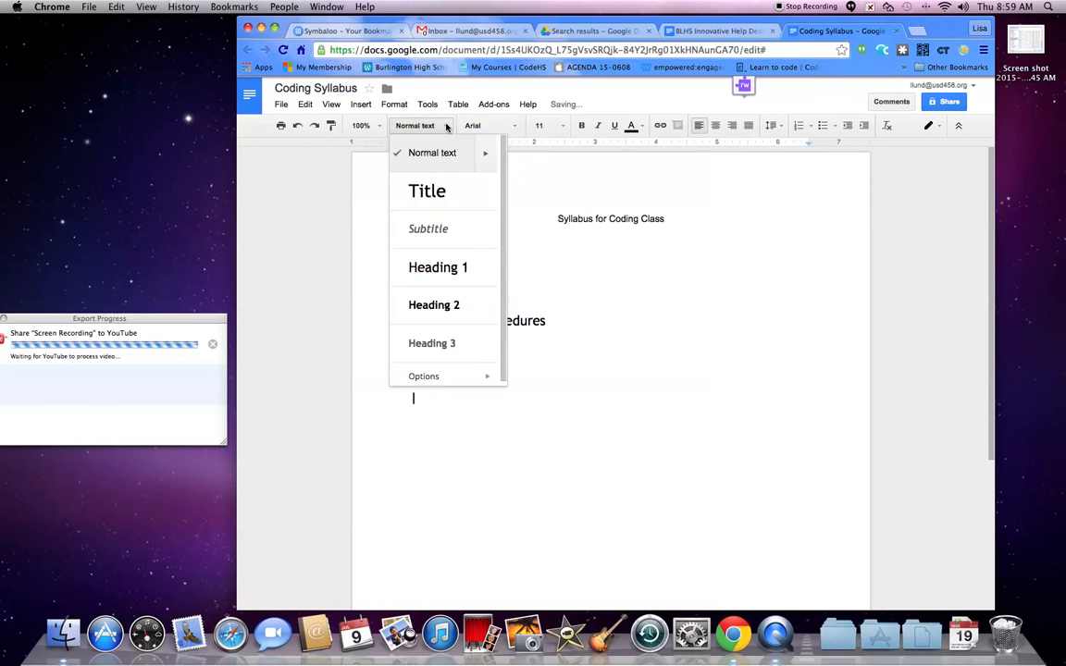
pyautogui.click(441, 305)
pyautogui.write('Absen')
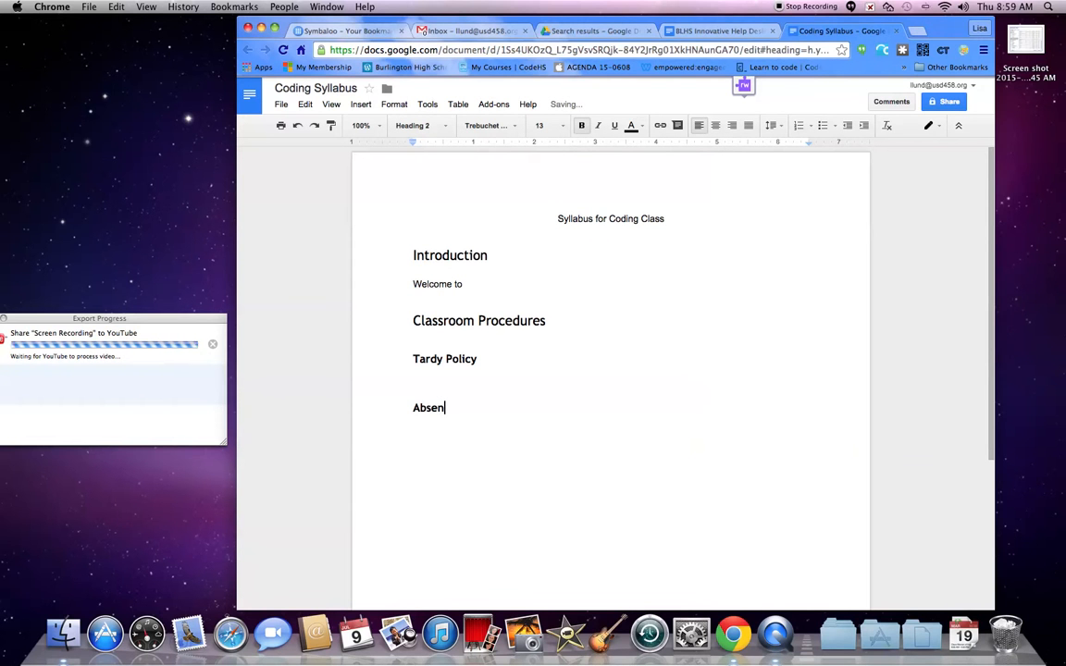
pyautogui.write('ence')
pyautogui.press('BackSpace')
pyautogui.press('BackSpace')
pyautogui.press('BackSpace')
pyautogui.press('BackSpace')
pyautogui.write('ance')
pyautogui.press('BackSpace')
pyautogui.press('BackSpace')
pyautogui.press('BackSpace')
pyautogui.press('BackSpace')
pyautogui.press('BackSpace')
pyautogui.press('BackSpace')
pyautogui.write('ent Policy')
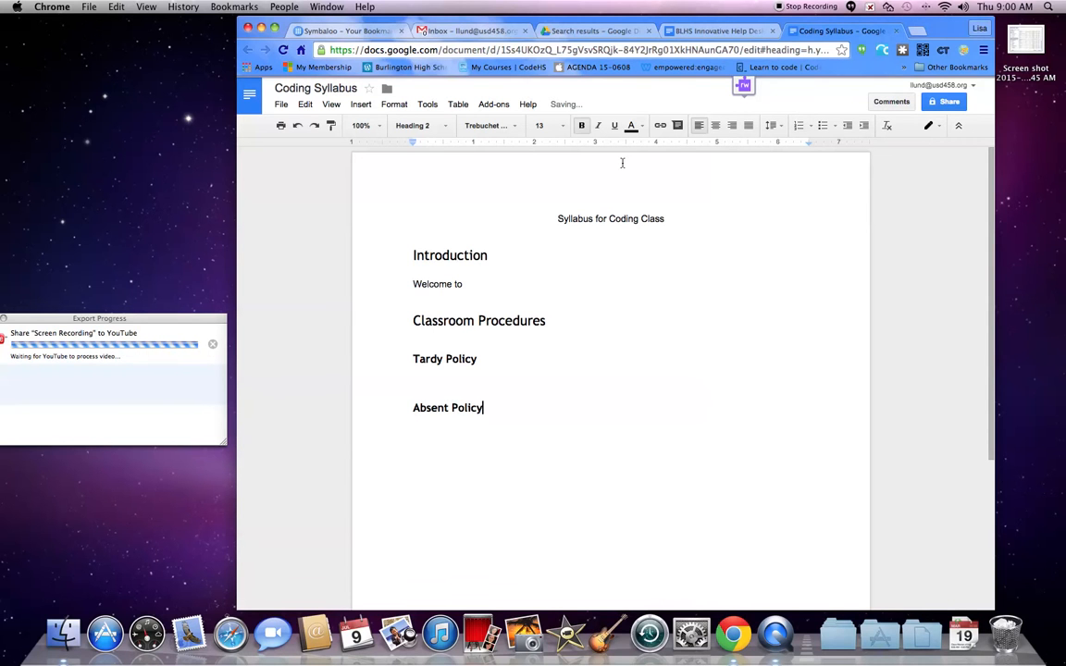
pyautogui.press('Return')
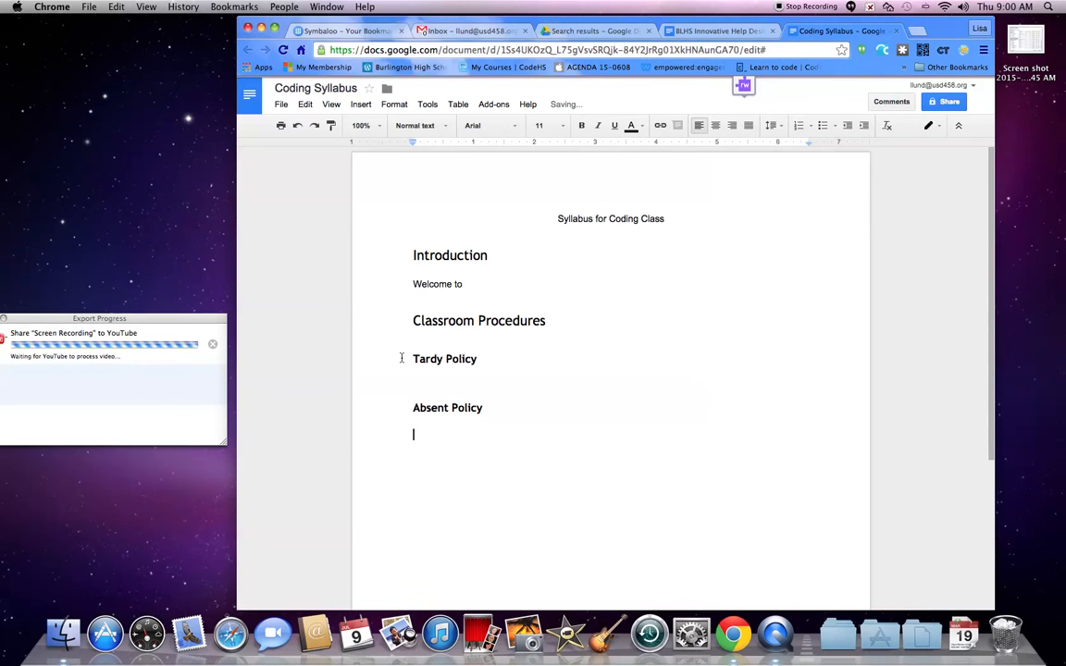
# - Insert a blank line above the Introduction heading
pyautogui.moveTo(412, 322); pyautogui.dragTo(581, 327)
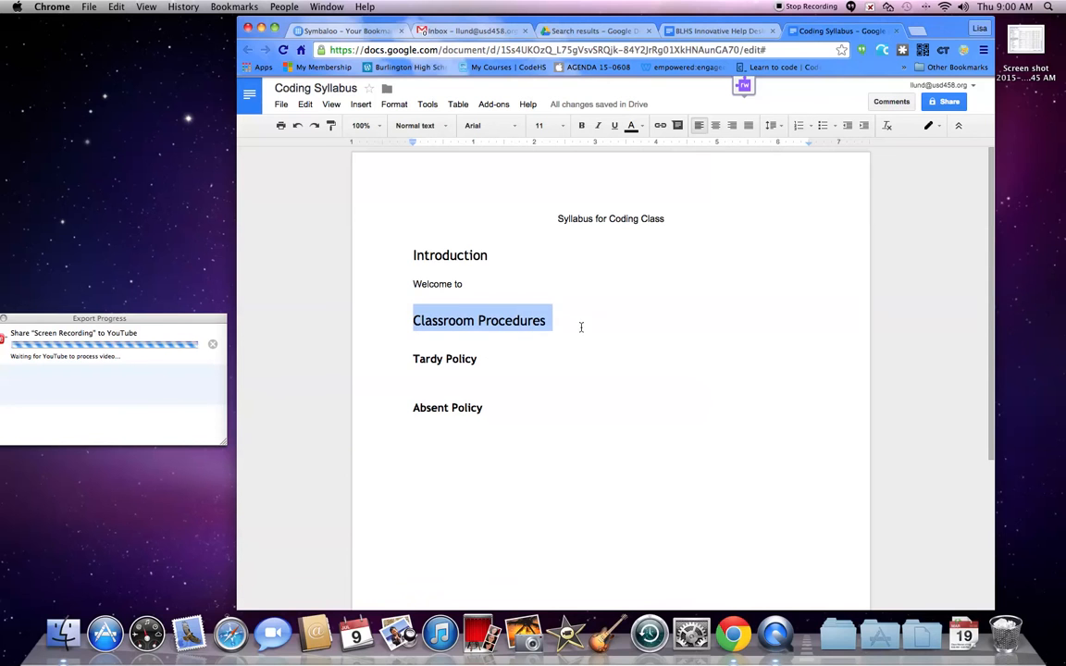
pyautogui.click(408, 255)
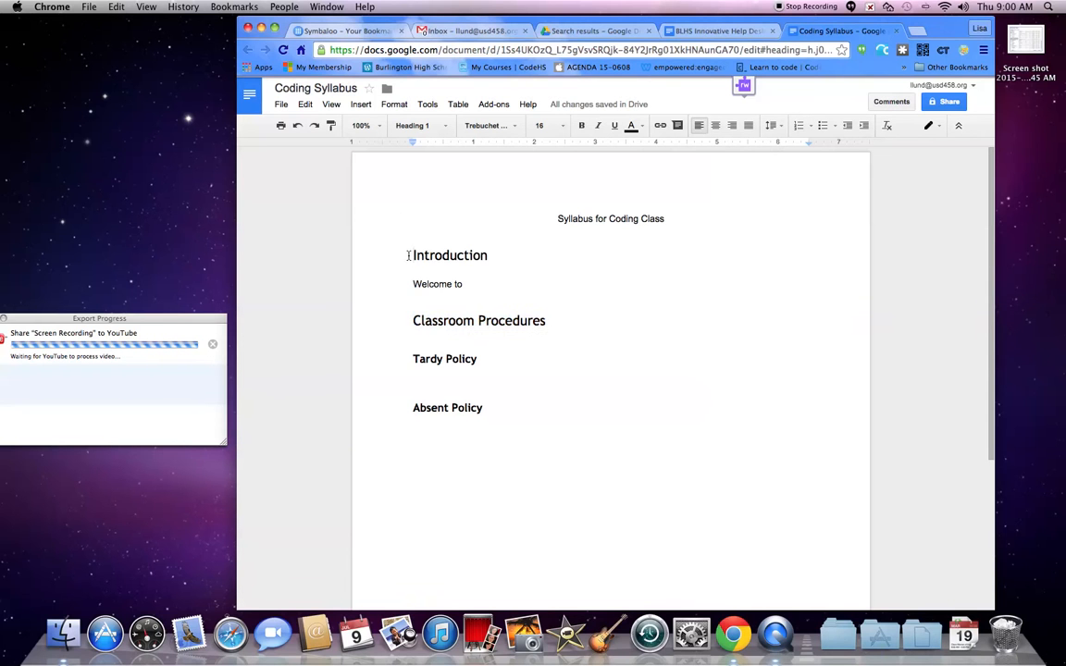
pyautogui.press('Return')
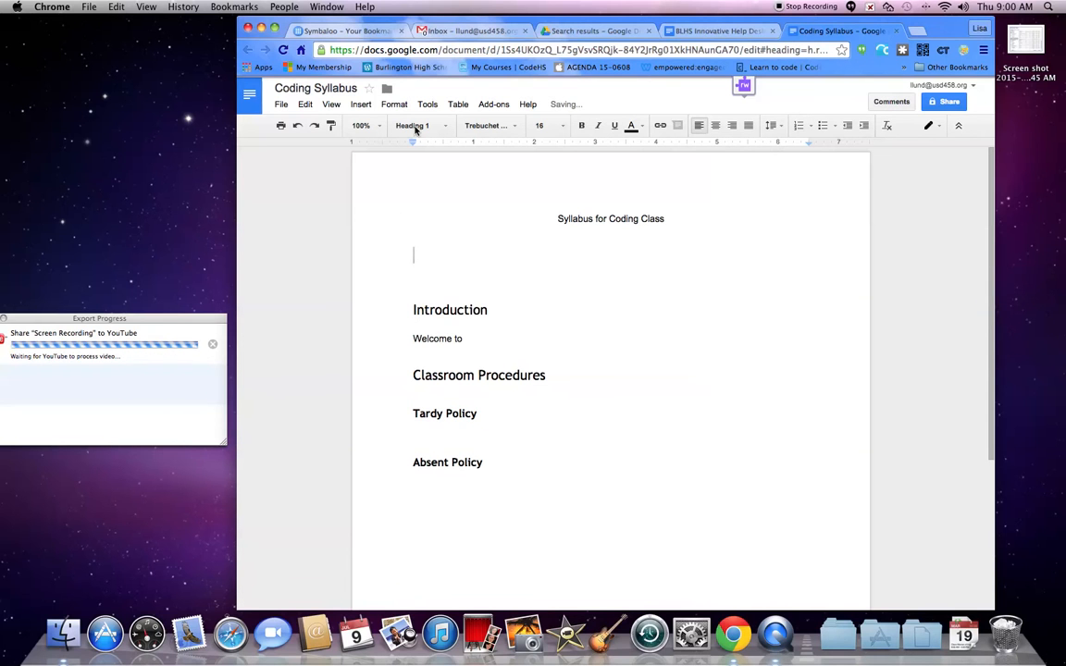
# - Insert a table of contents on the blank line under the title
pyautogui.click(358, 106)
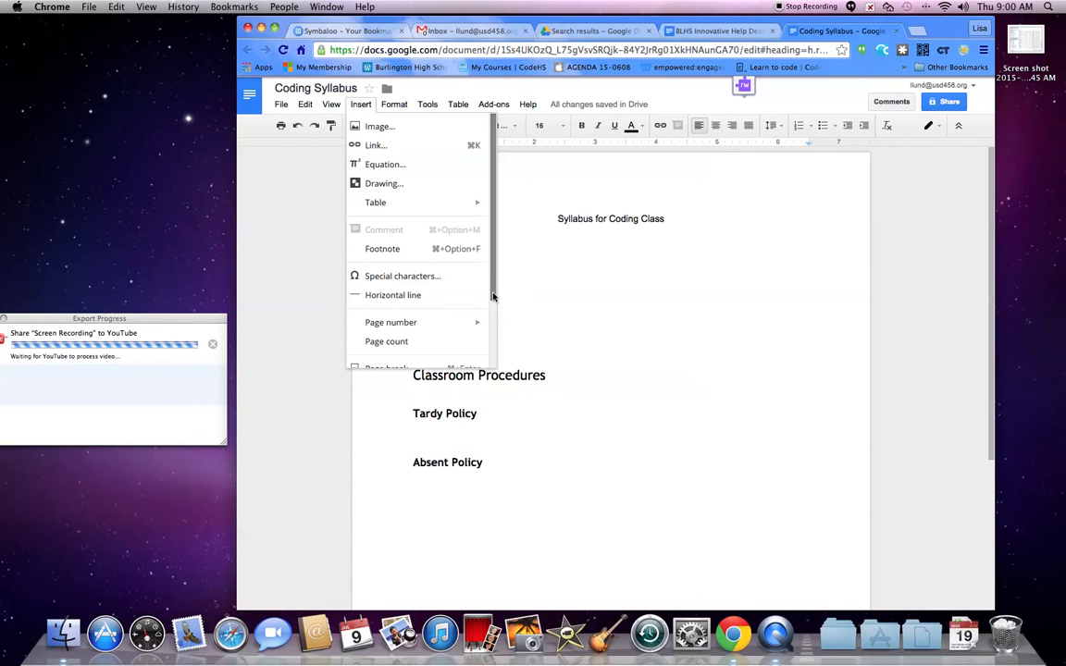
pyautogui.scroll(-3, 426, 315)
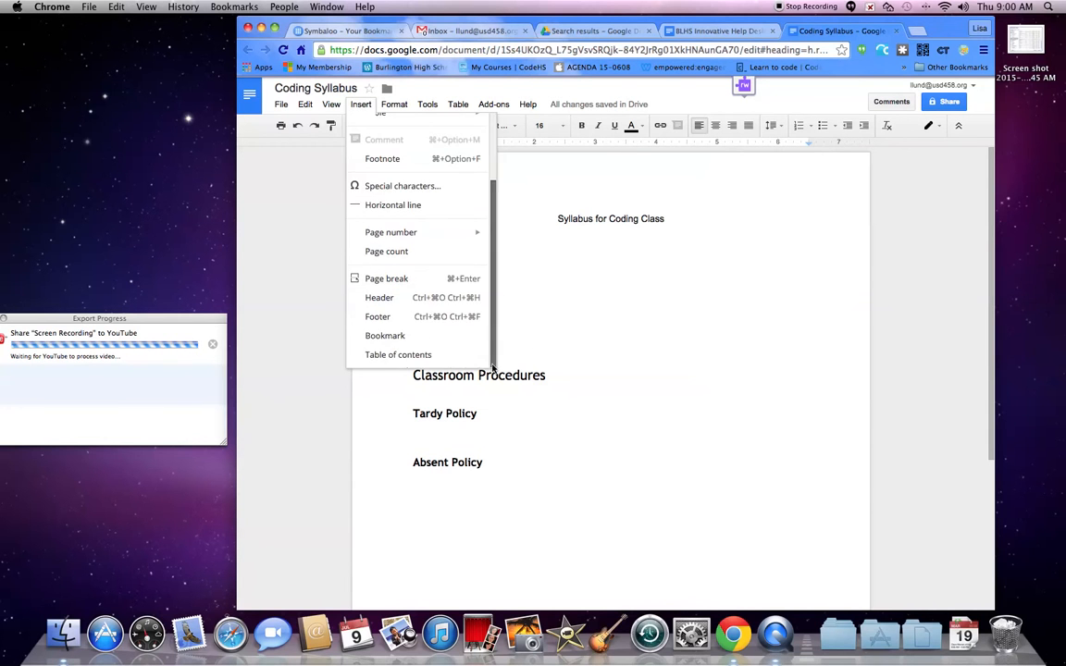
pyautogui.click(416, 355)
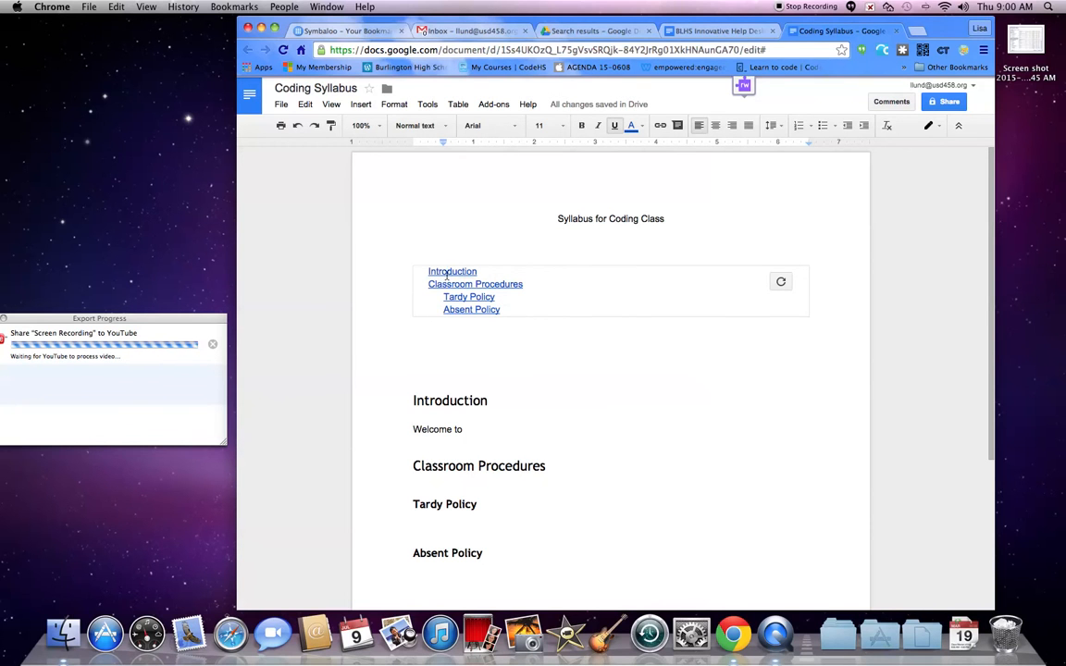
# - Follow each table-of-contents link to jump to its heading in the document
pyautogui.click(448, 271)
pyautogui.click(458, 294)
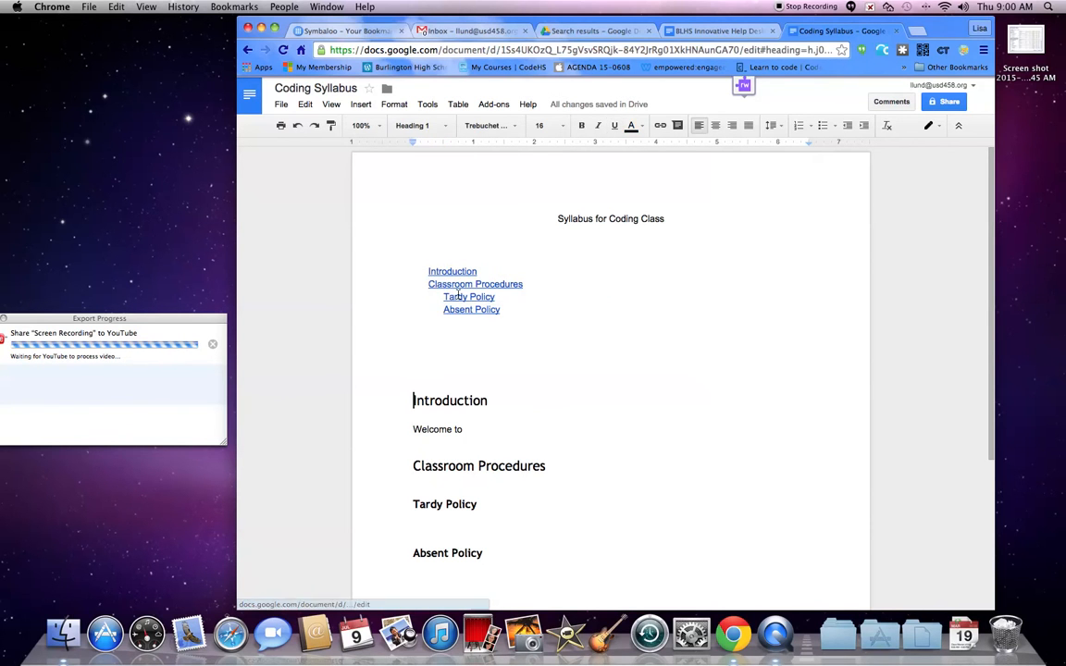
pyautogui.click(449, 297)
pyautogui.click(483, 317)
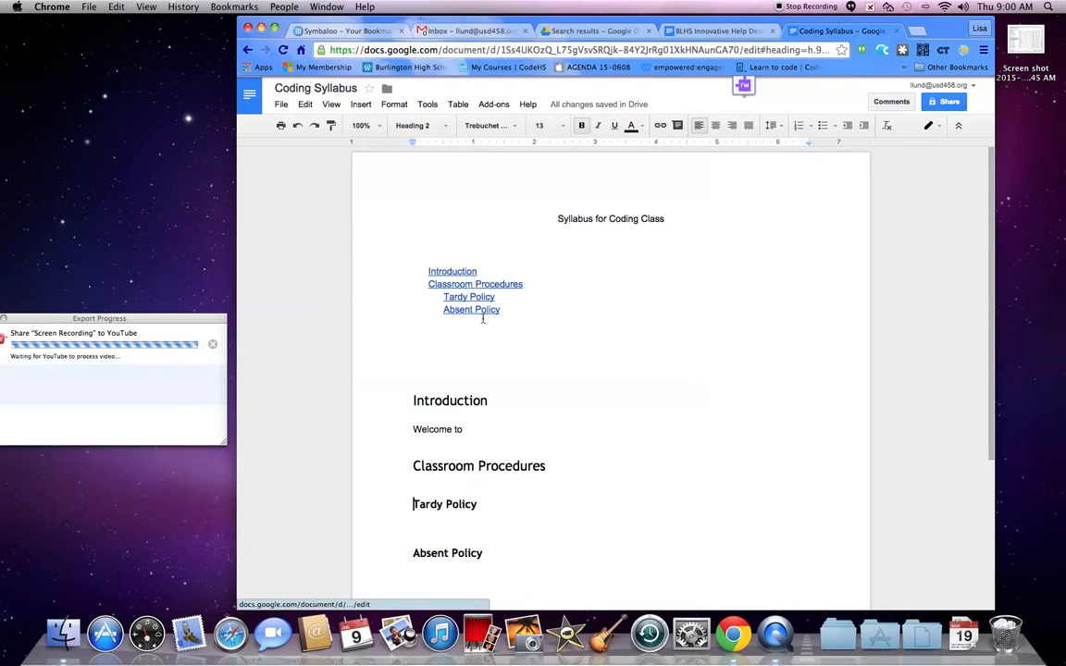
# - Add a Heading 1 "Another Policy" after the Absent Policy heading
pyautogui.click(495, 554)
pyautogui.press('Return')
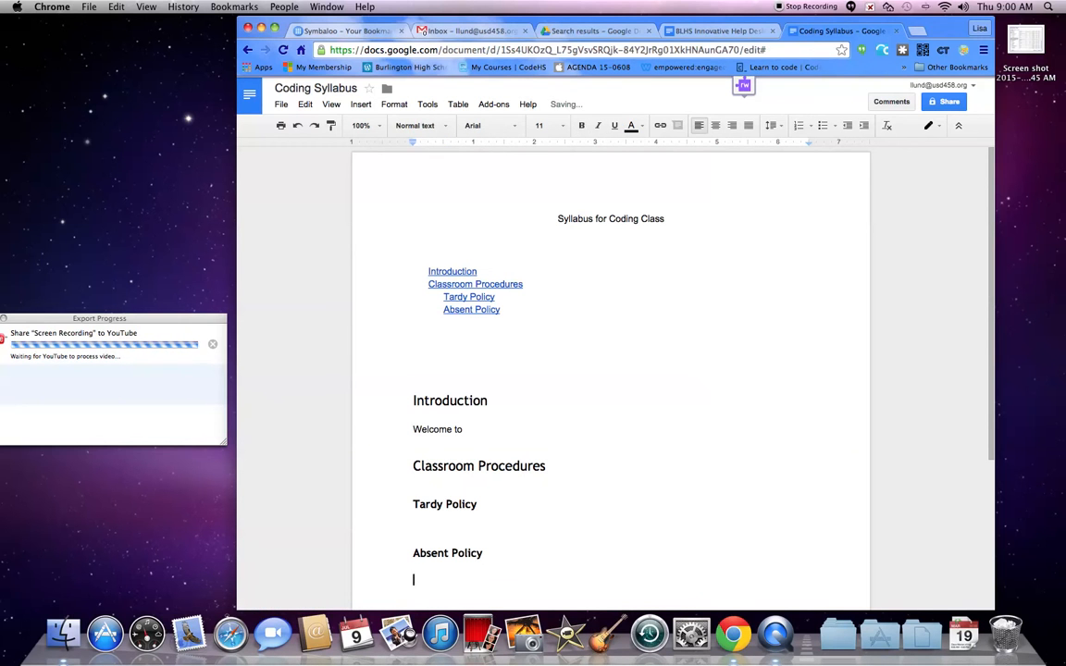
pyautogui.click(443, 127)
pyautogui.click(451, 275)
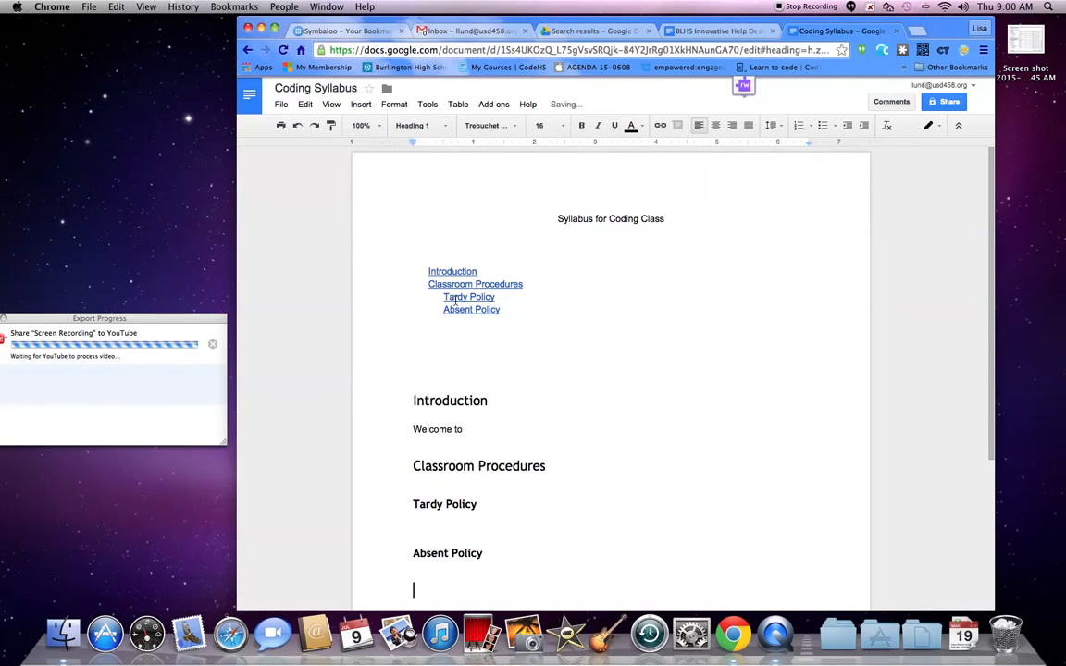
pyautogui.write('Another Poo')
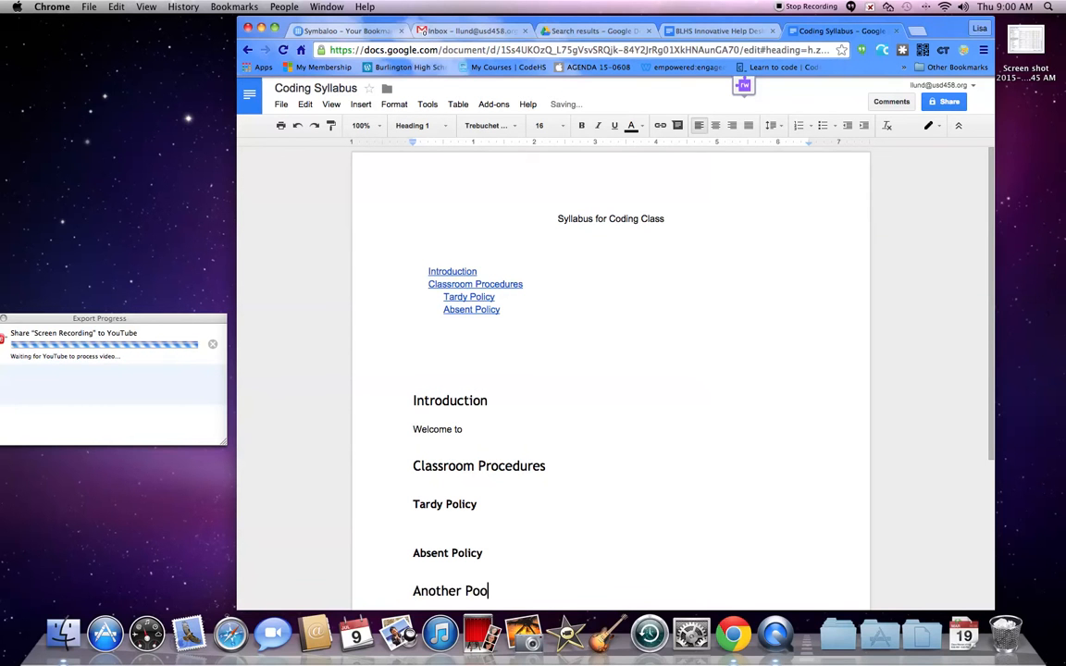
pyautogui.press('BackSpace')
pyautogui.write('licy')
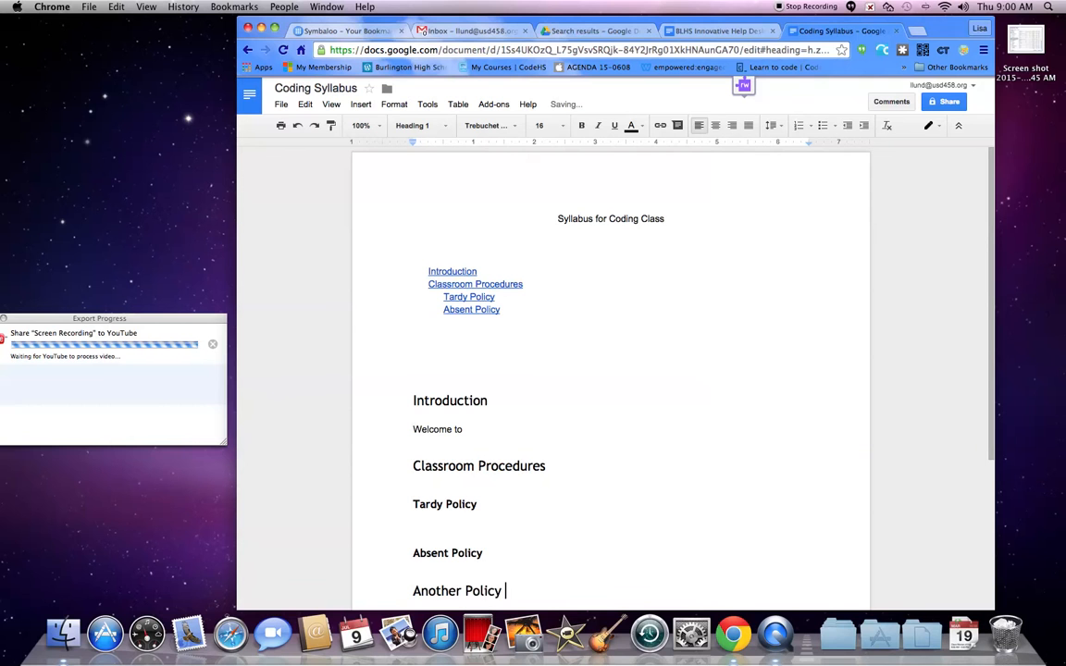
pyautogui.press('Return')
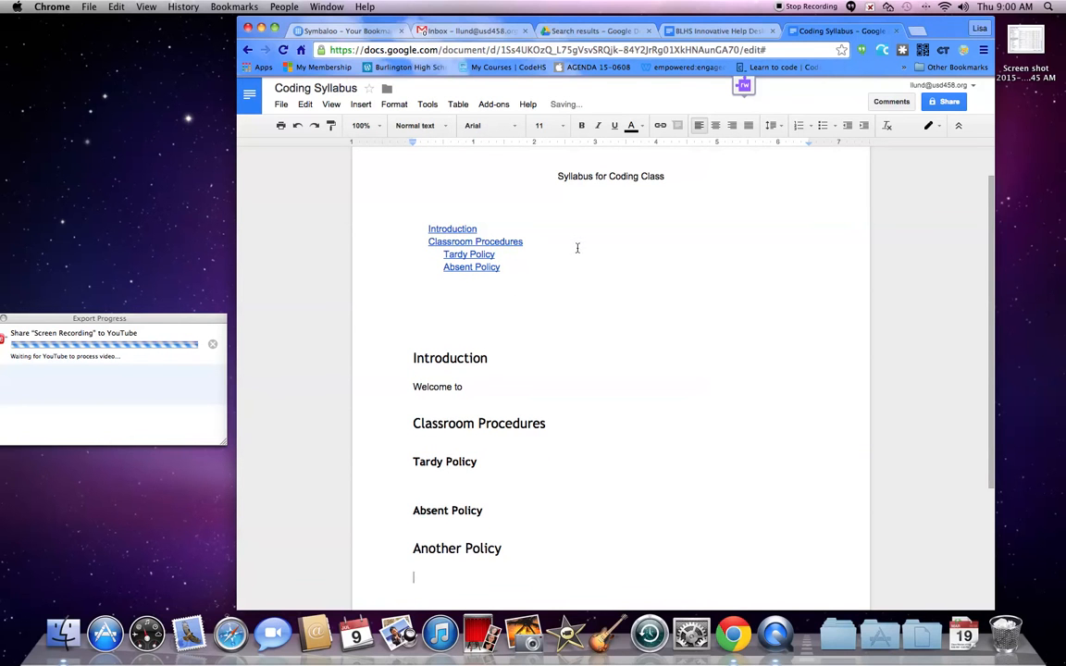
# - Update the table of contents so it includes the new heading
pyautogui.click(578, 244)
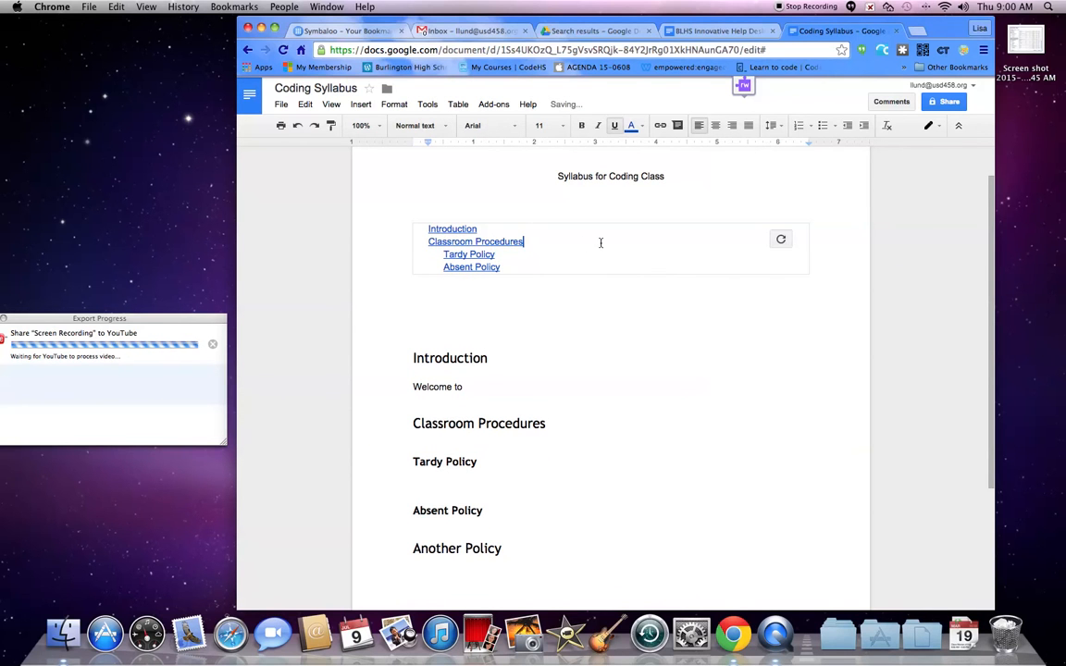
pyautogui.click(782, 239)
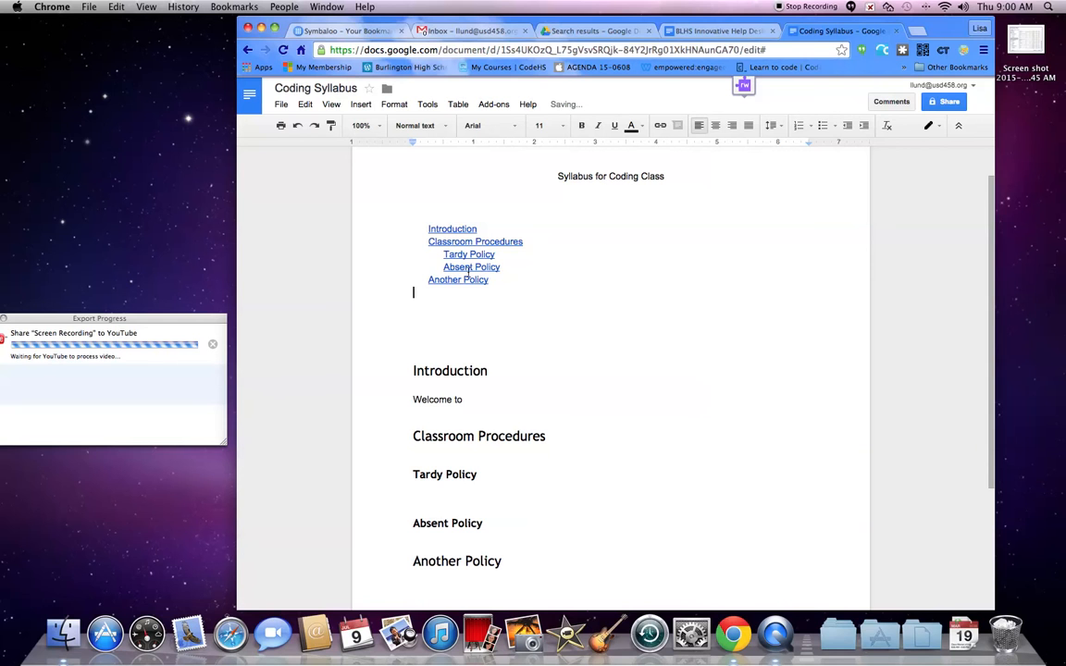
pyautogui.moveTo(437, 280); pyautogui.dragTo(517, 210)
pyautogui.click(522, 210)
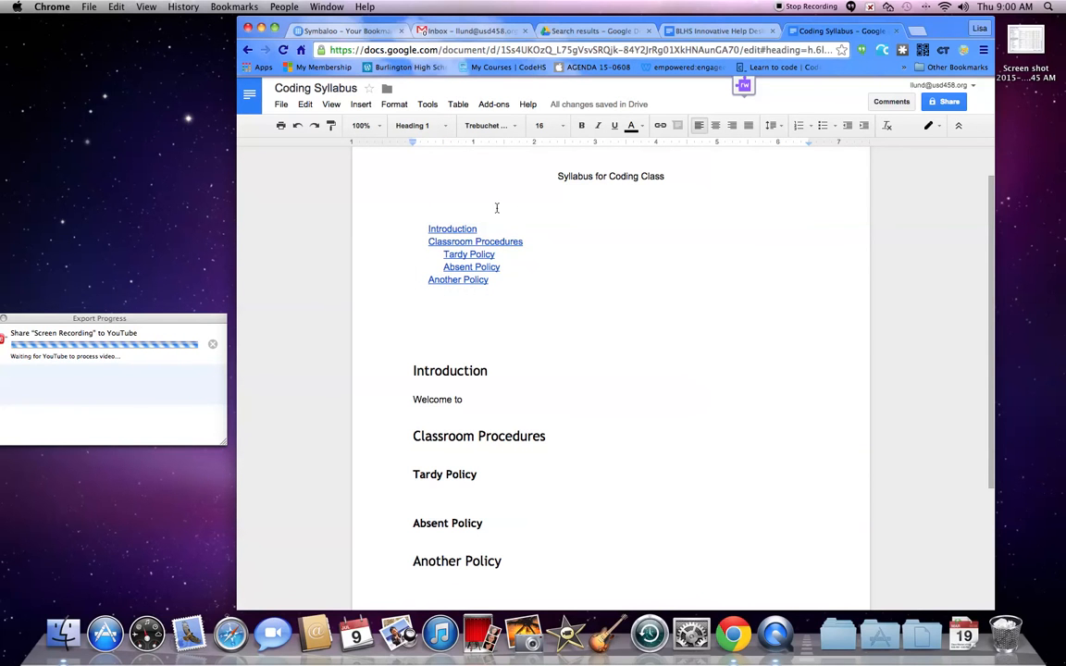
# - Add a "Table of Contents" label line above the table of contents, leaving a blank line below it
pyautogui.press('Return')
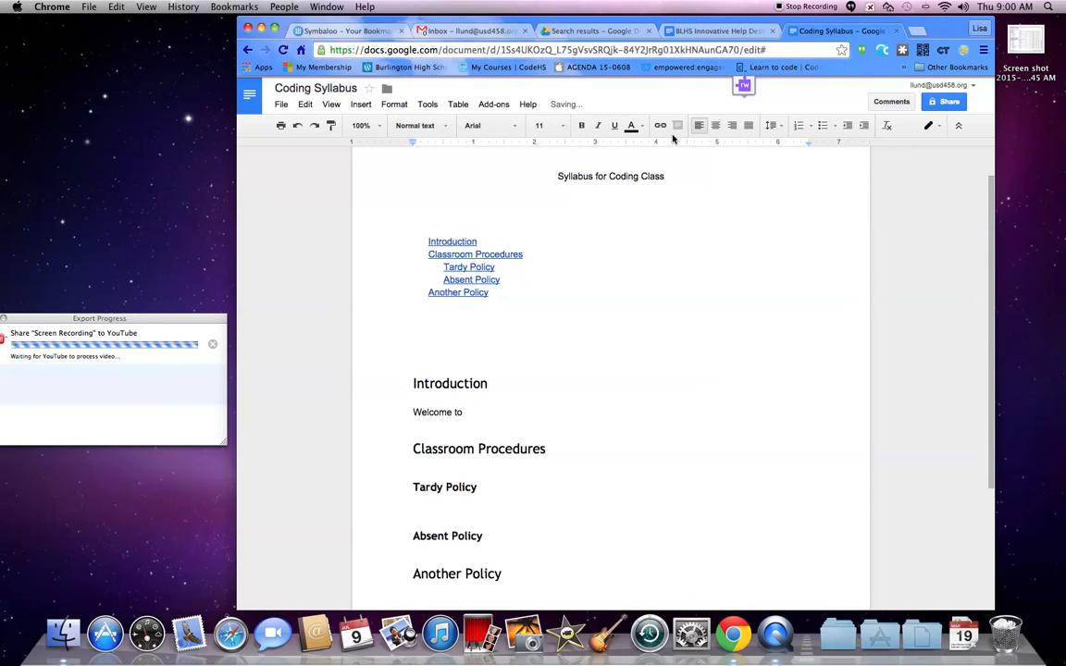
pyautogui.write('Table of Conetent')
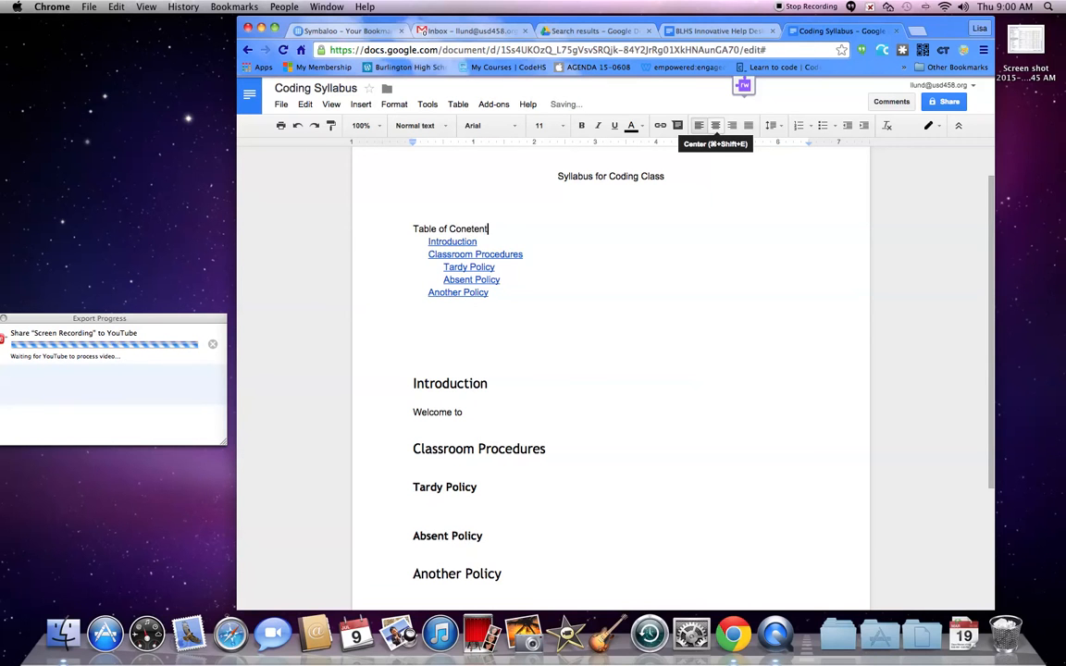
pyautogui.write('ents')
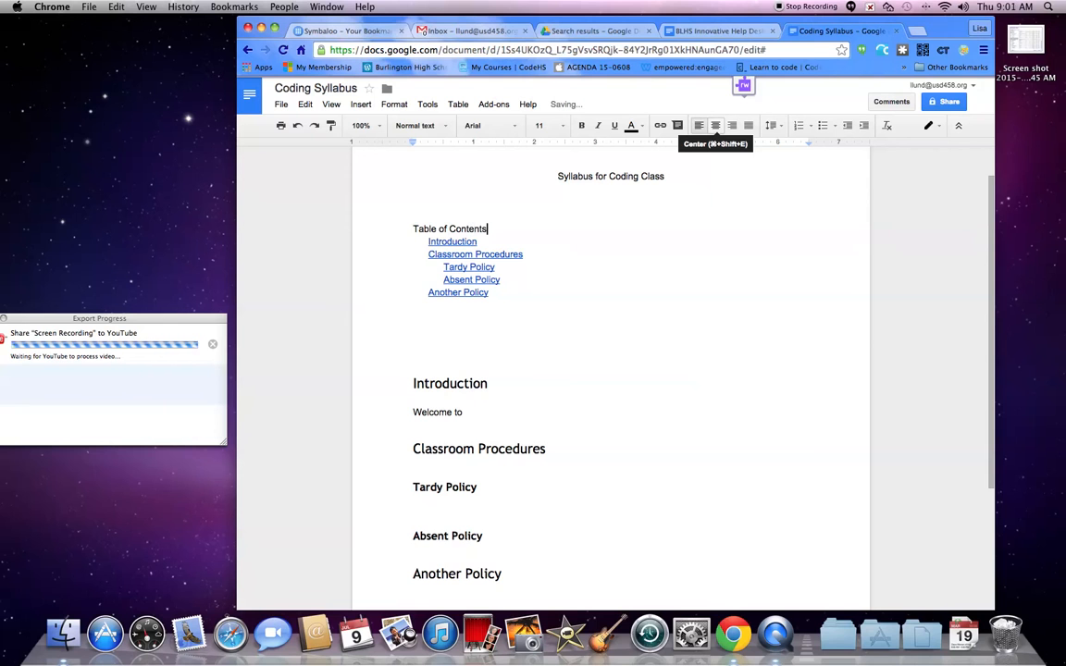
pyautogui.press('Return')
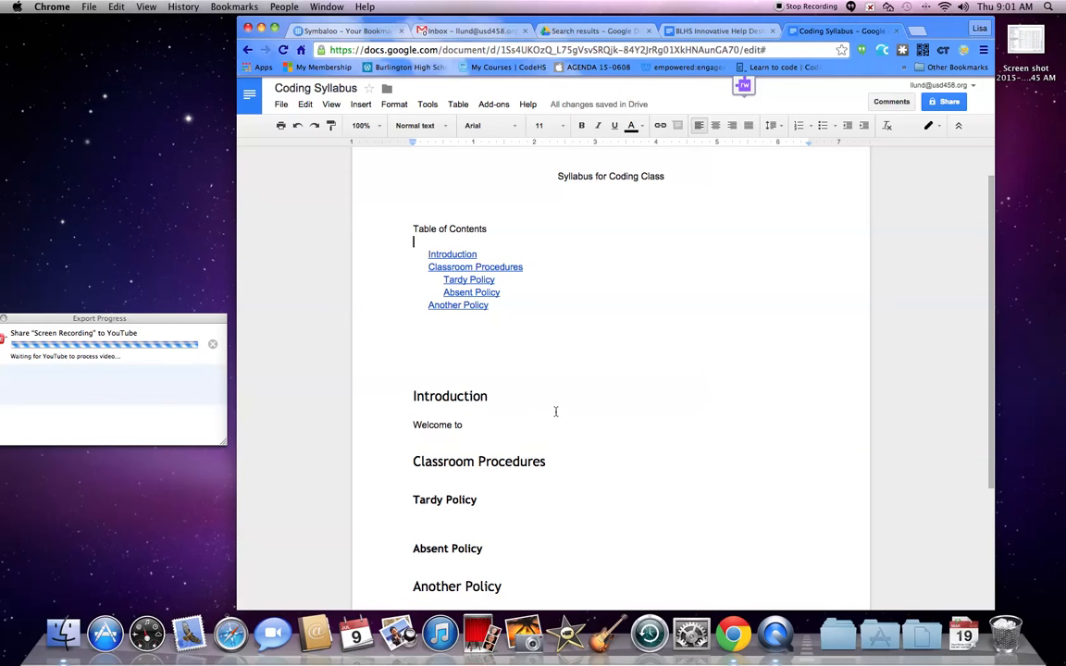
# - Switch to the BLHS Innovative Help Desk Syllabus tab and follow its Instructor Contact Information table-of-contents link
pyautogui.click(704, 31)
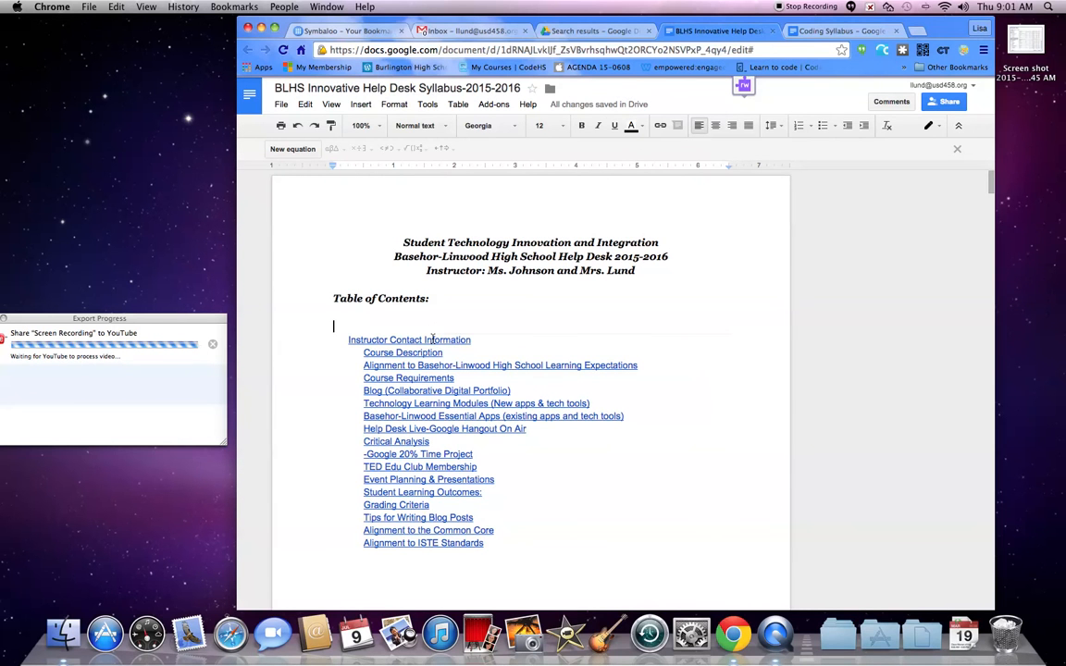
pyautogui.click(432, 339)
pyautogui.click(453, 358)
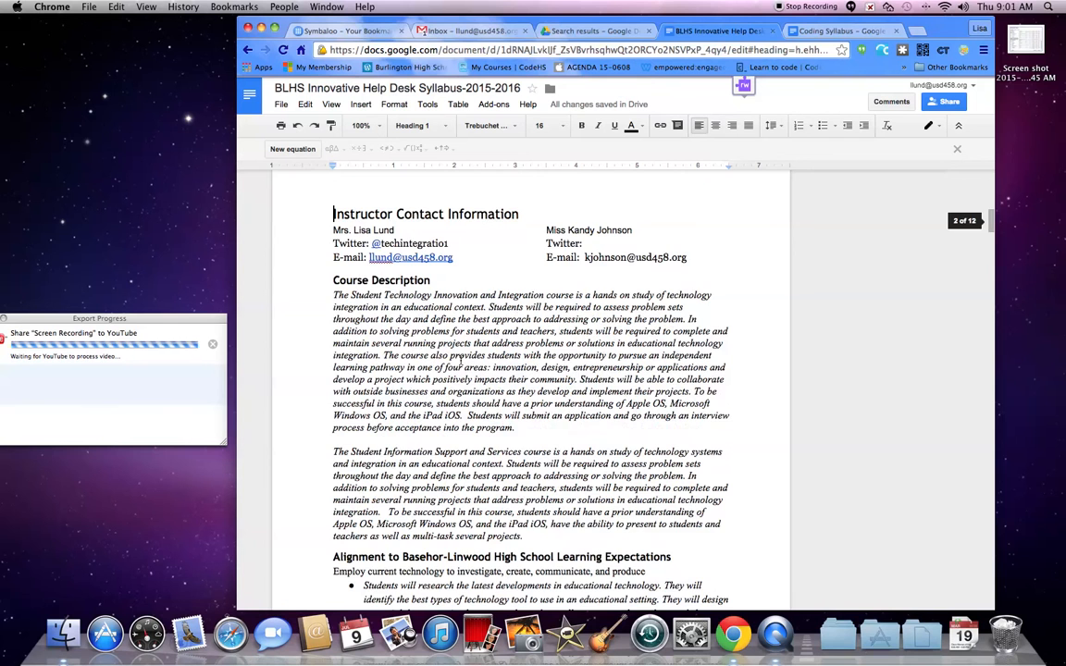
# - Return to the example's table of contents and follow the Alignment to ISTE Standards link
pyautogui.scroll(10, 462, 356)
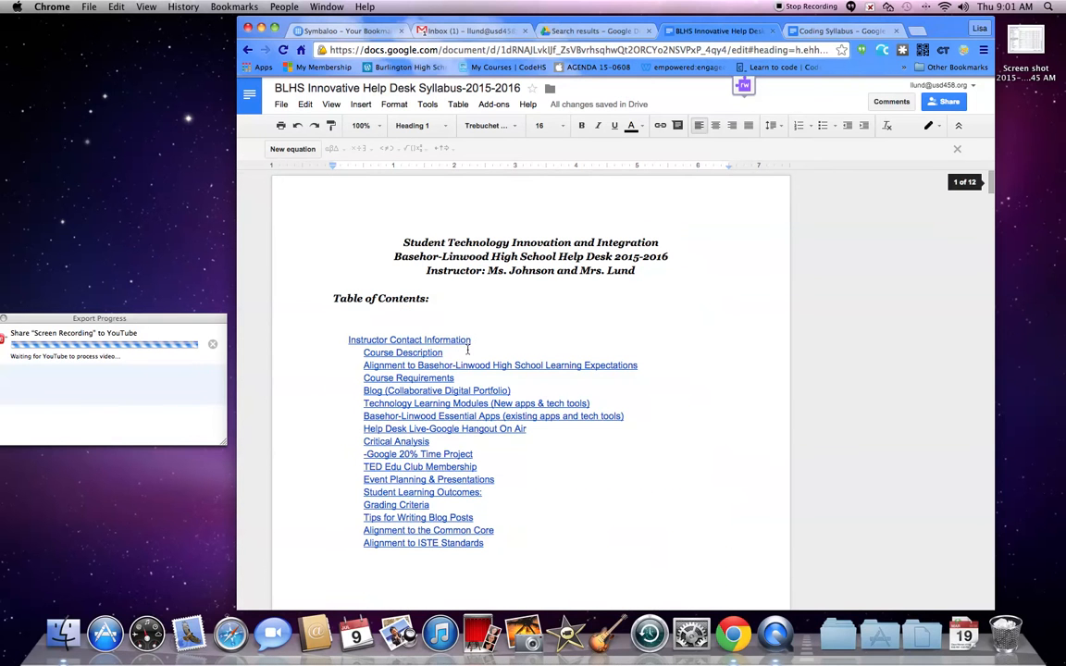
pyautogui.click(438, 544)
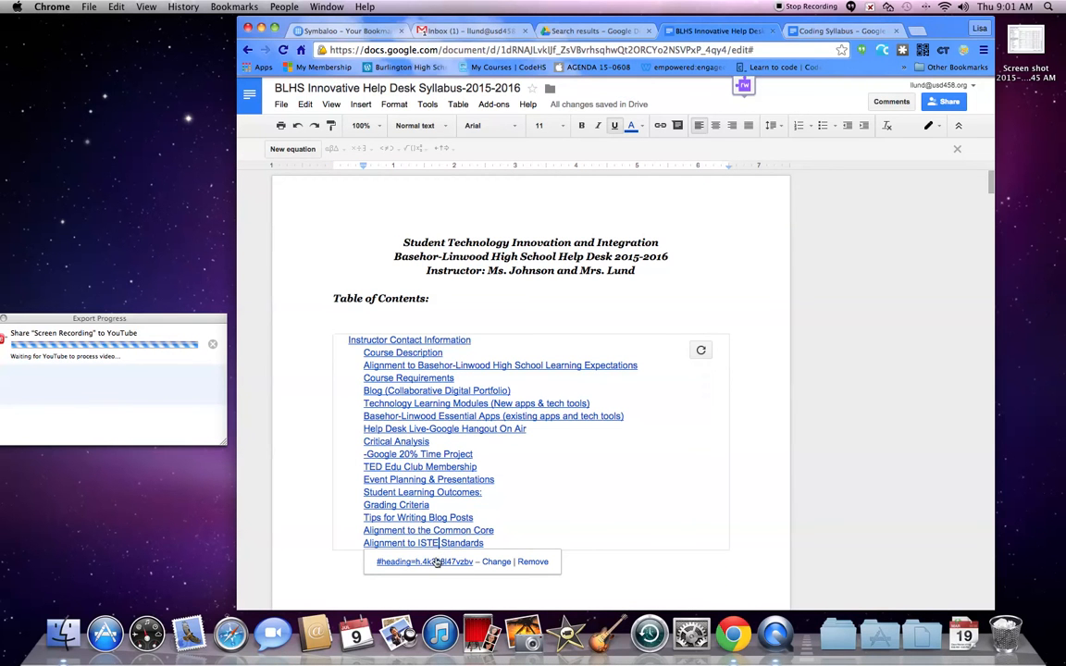
pyautogui.click(435, 629)
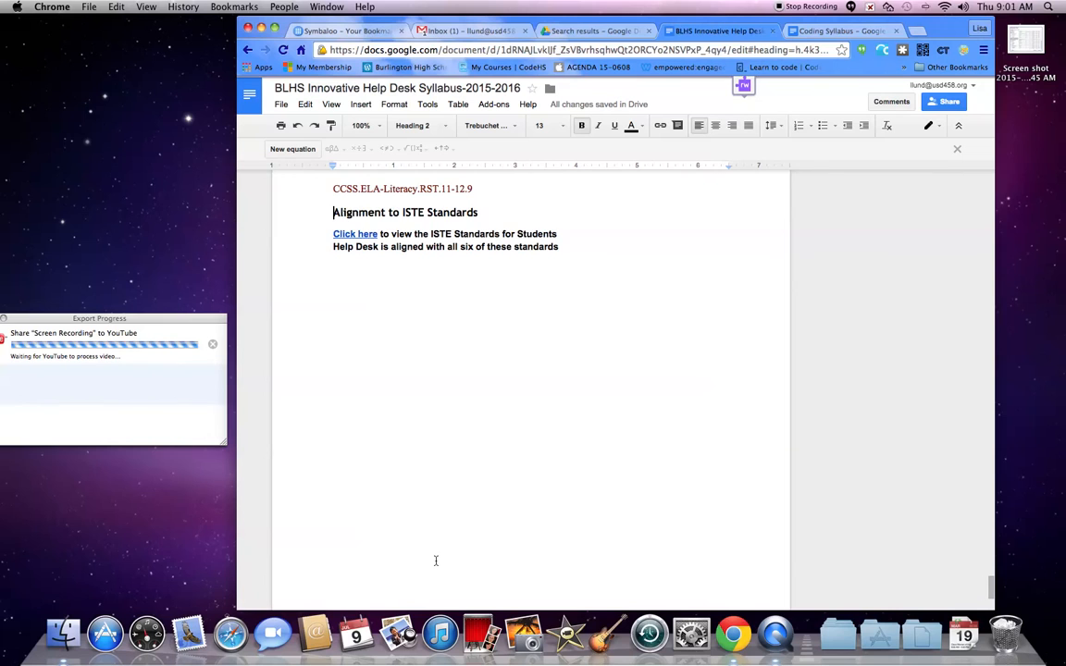
# - Scroll back to the example's table of contents and follow the TED Edu Club Membership link
pyautogui.scroll(5, 436, 561)
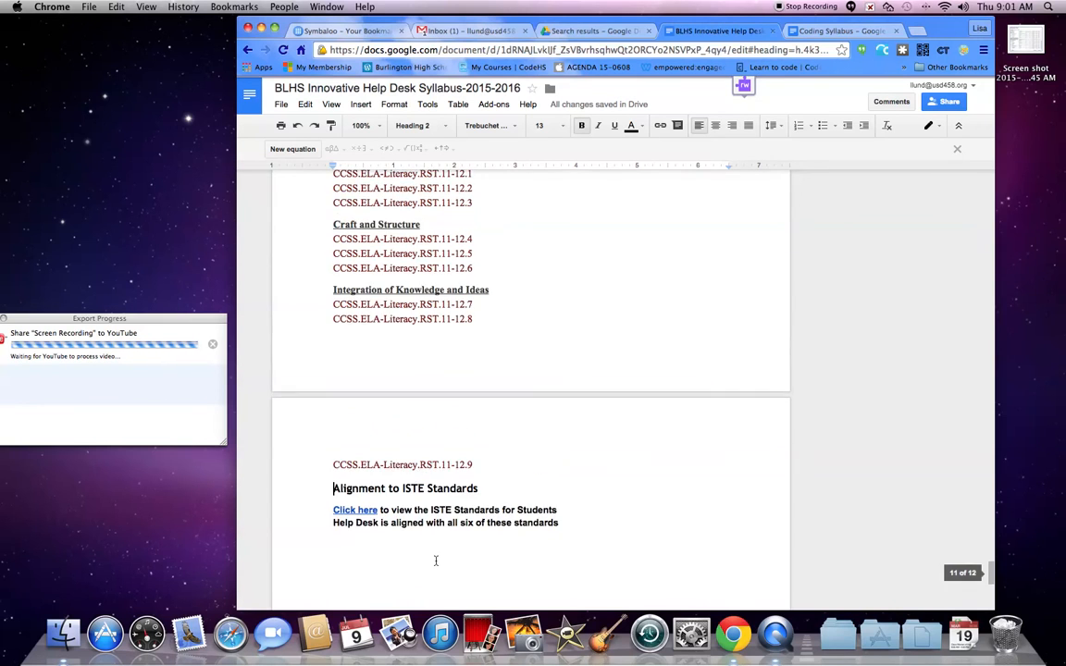
pyautogui.scroll(20, 436, 559)
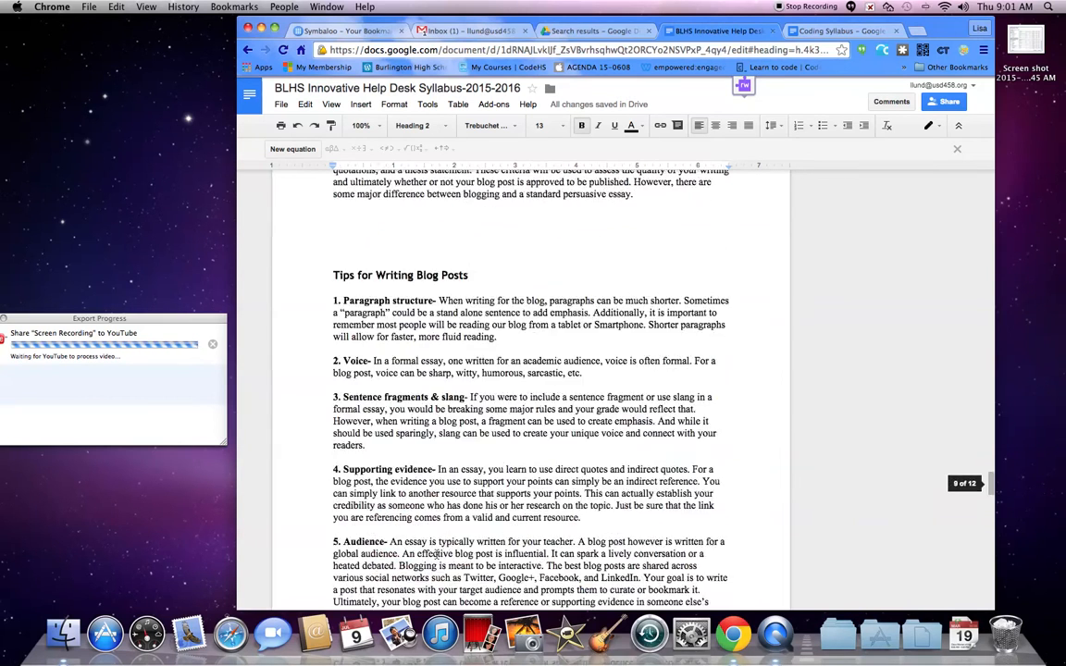
pyautogui.scroll(20, 436, 555)
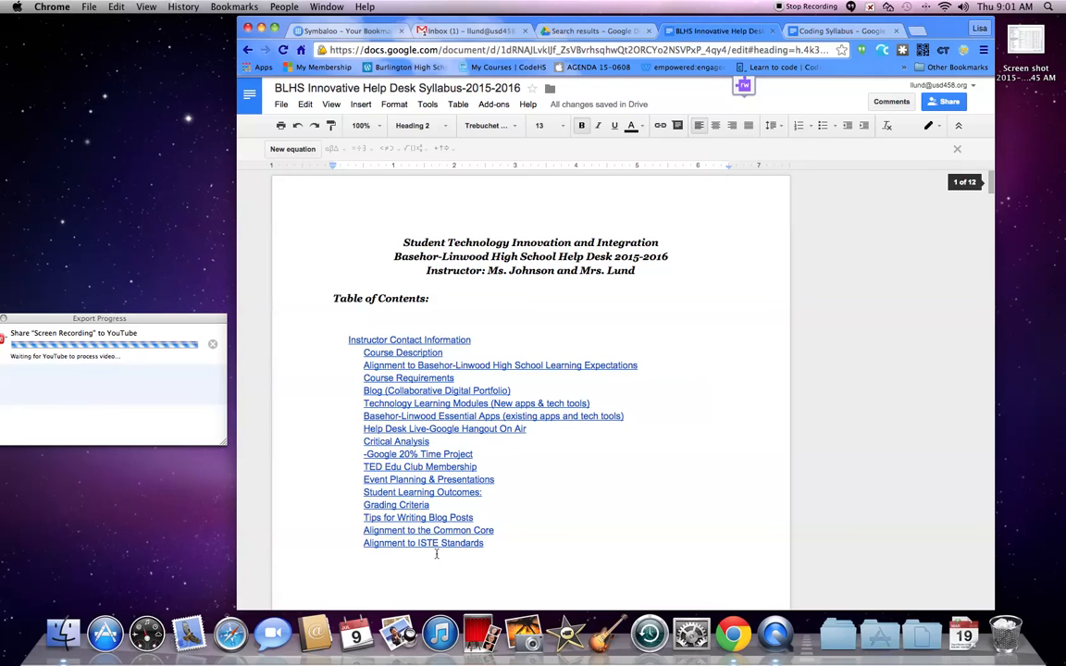
pyautogui.click(429, 467)
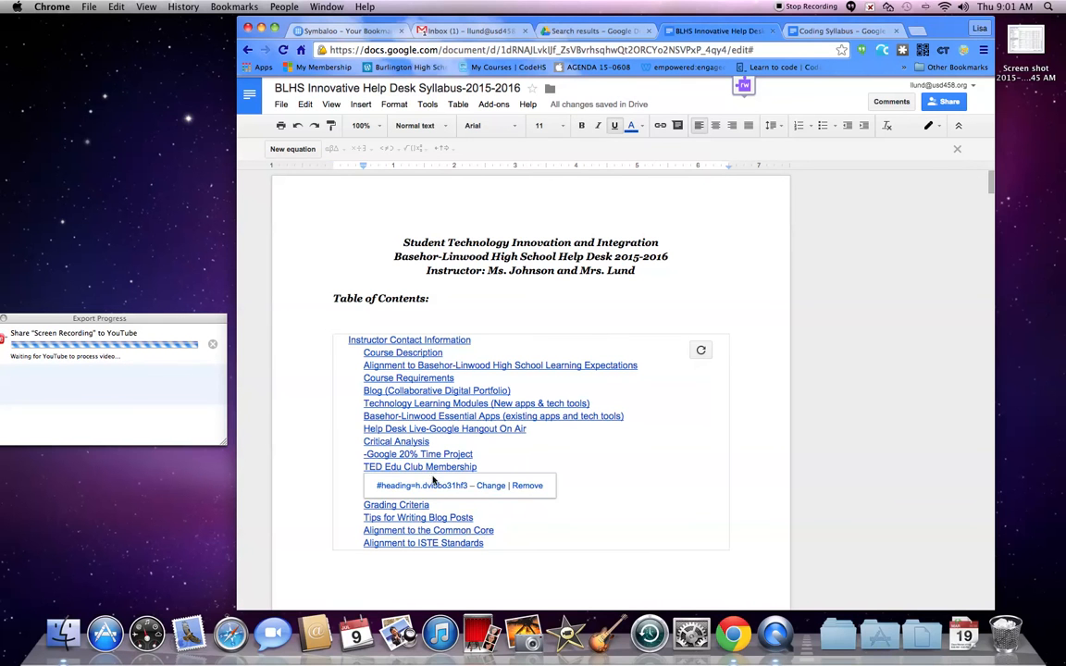
pyautogui.click(424, 486)
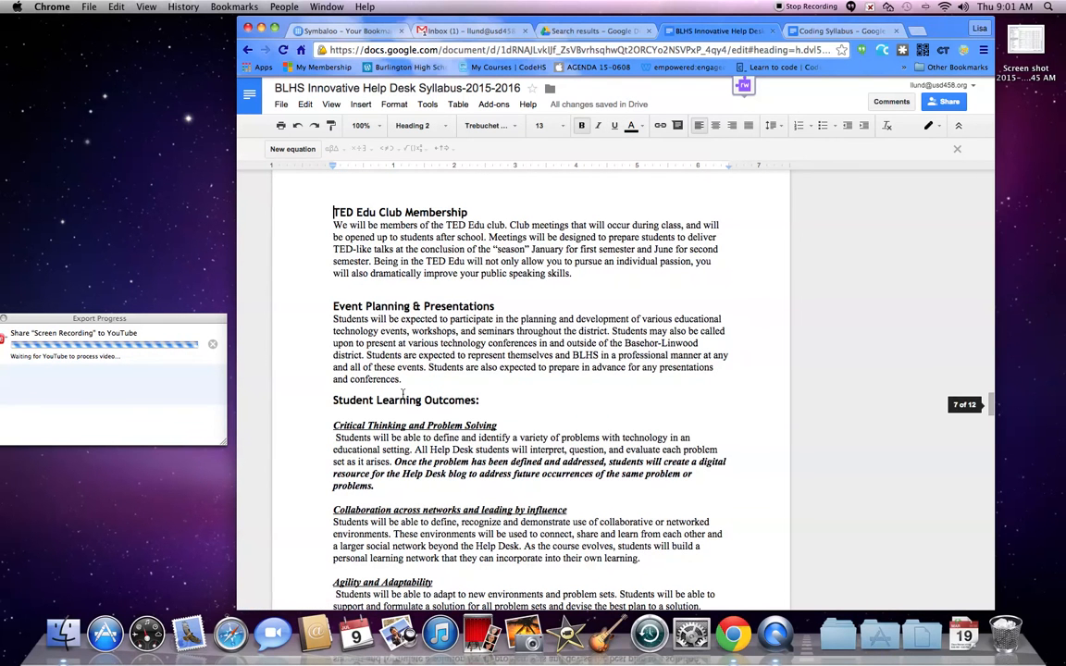
# - Select the TED Edu Club Membership heading to examine its style, then return to the example's table of contents
pyautogui.tripleClick(530, 215)
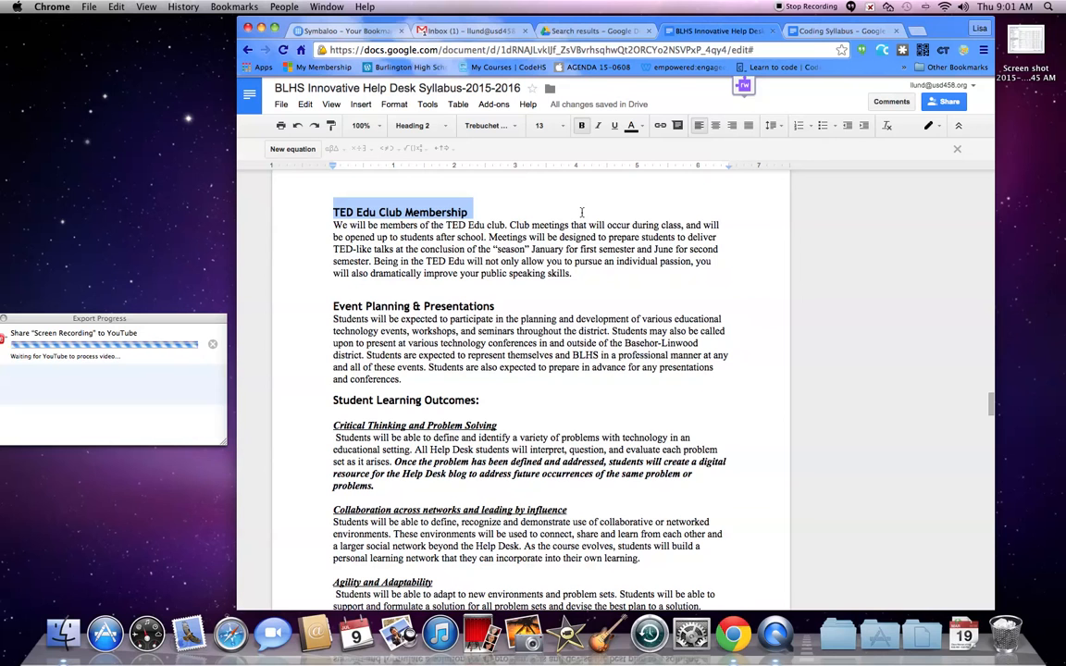
pyautogui.click(588, 274)
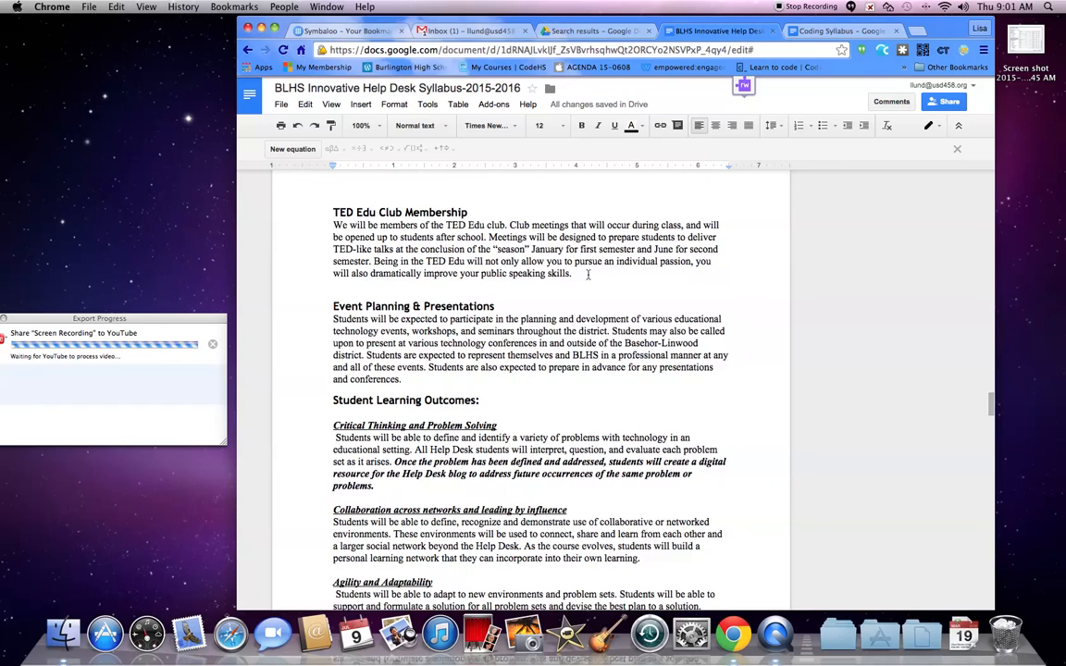
pyautogui.scroll(-20, 588, 274)
pyautogui.scroll(20, 587, 274)
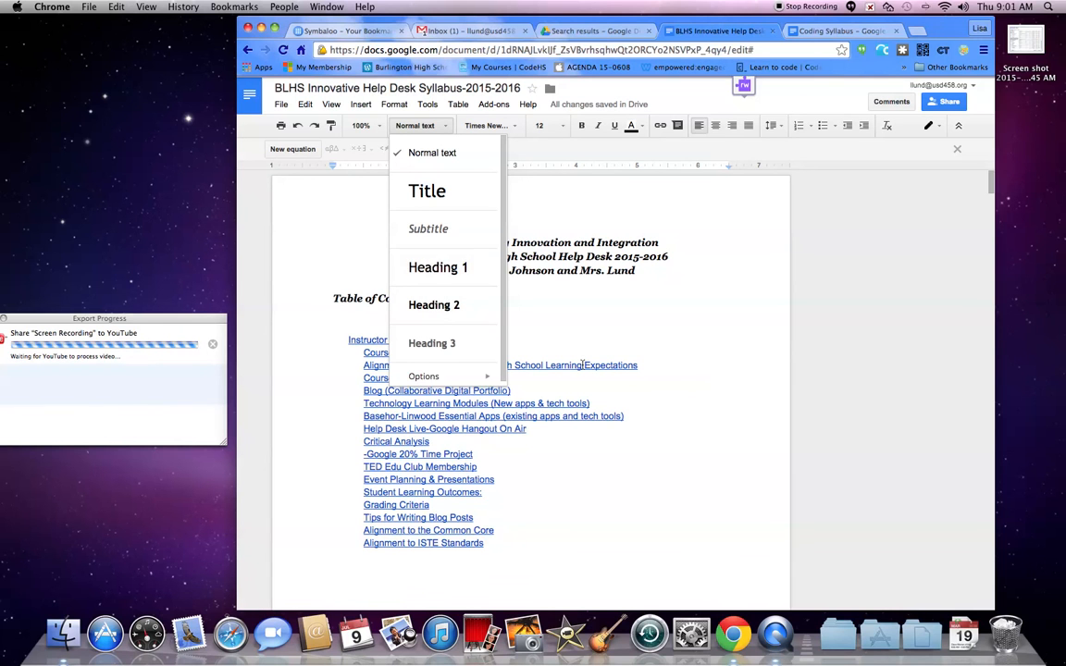
pyautogui.click(585, 295)
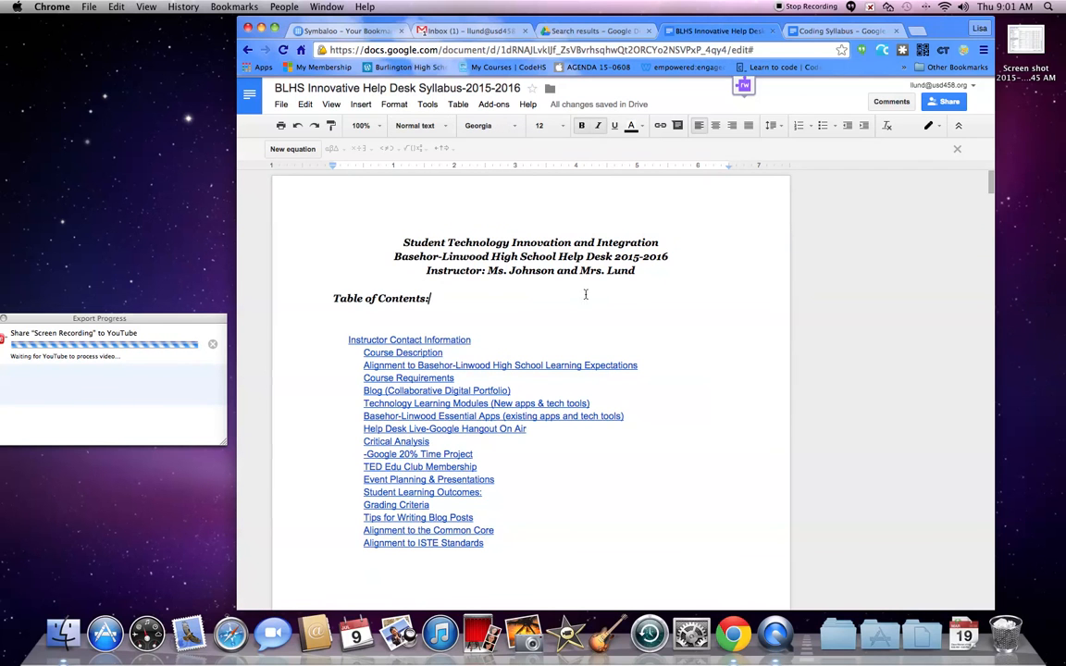